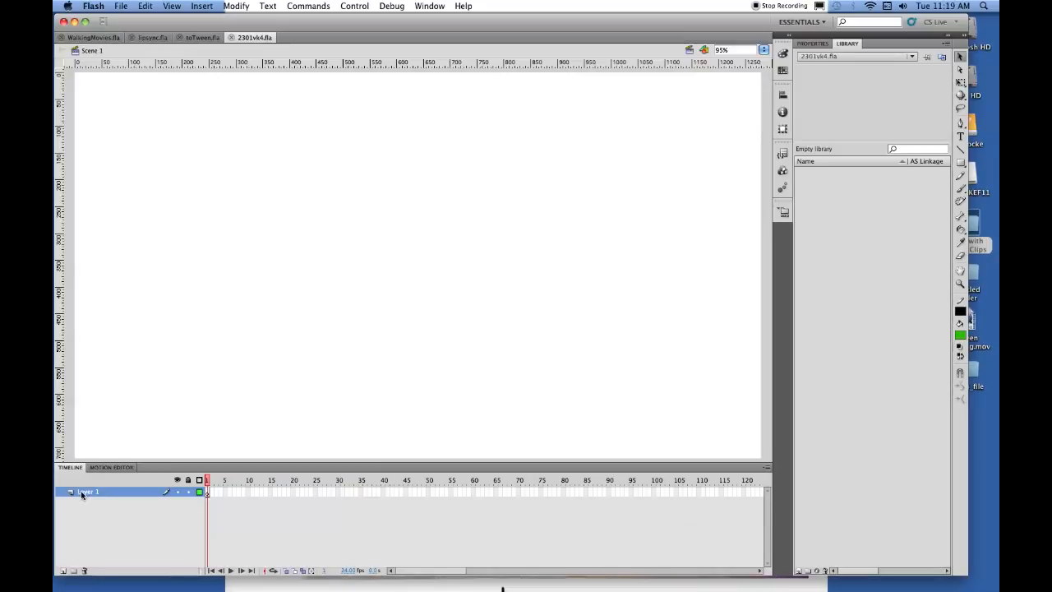
- Add a second layer, naming the lower layer Background and the upper layer Buttons
left_click(63, 570)
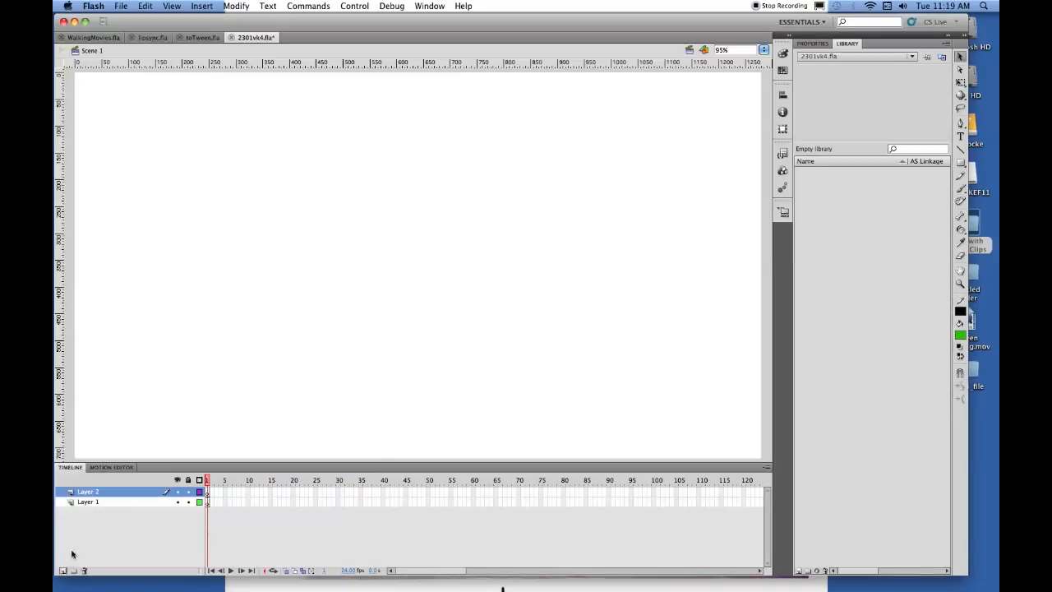
double_click(87, 503)
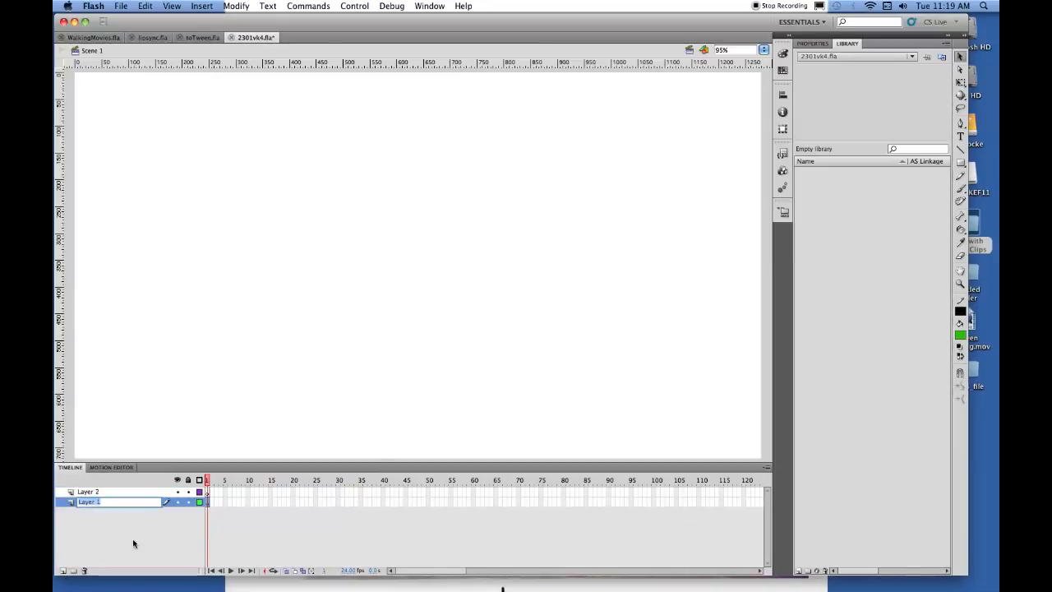
type("Background")
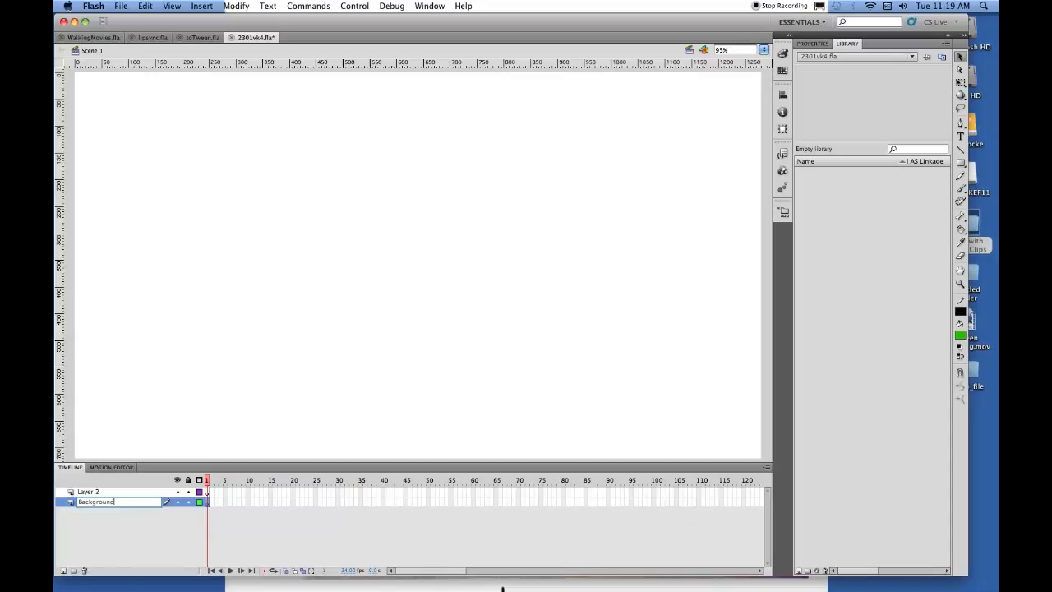
key("Return")
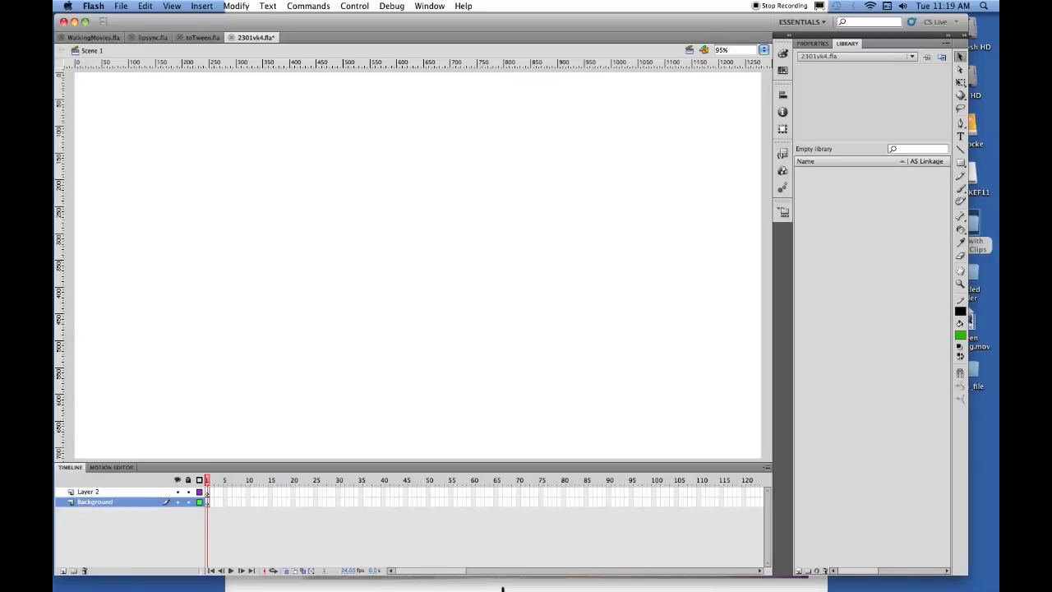
double_click(86, 492)
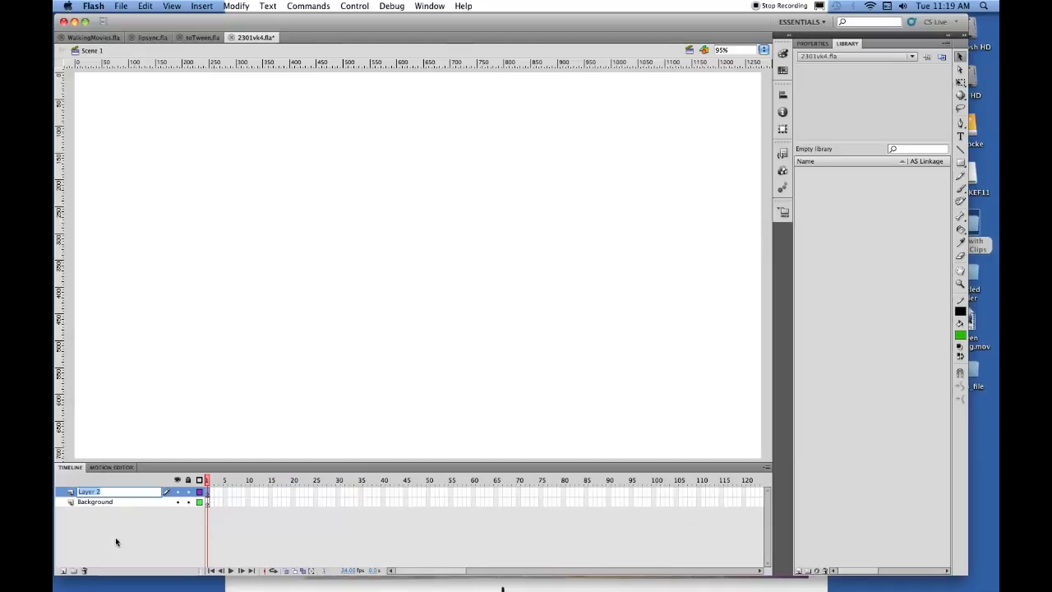
type("Buttons")
key("Return")
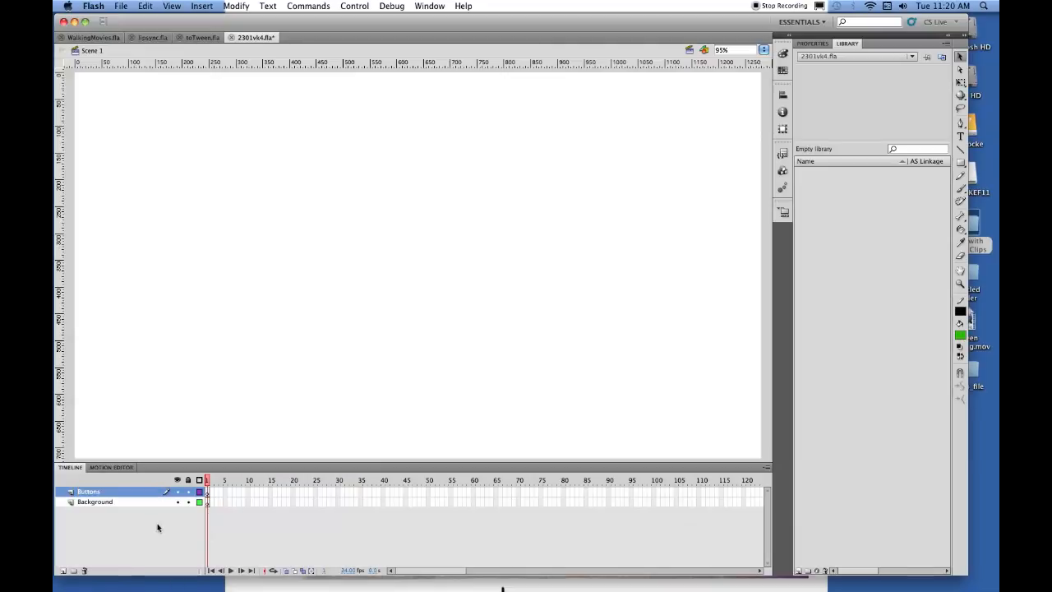
left_click(93, 504)
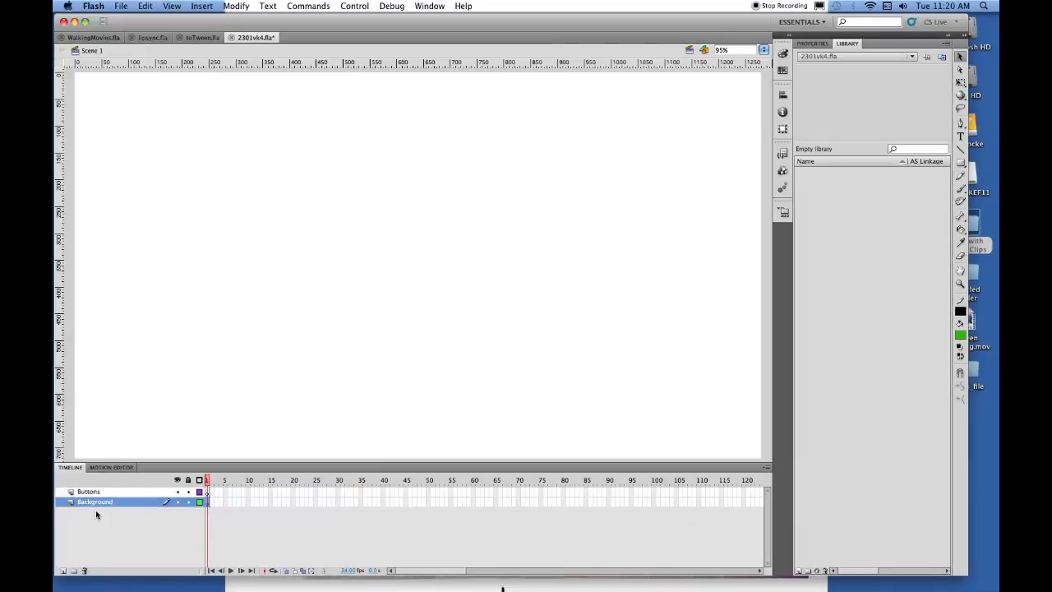
left_click(93, 491)
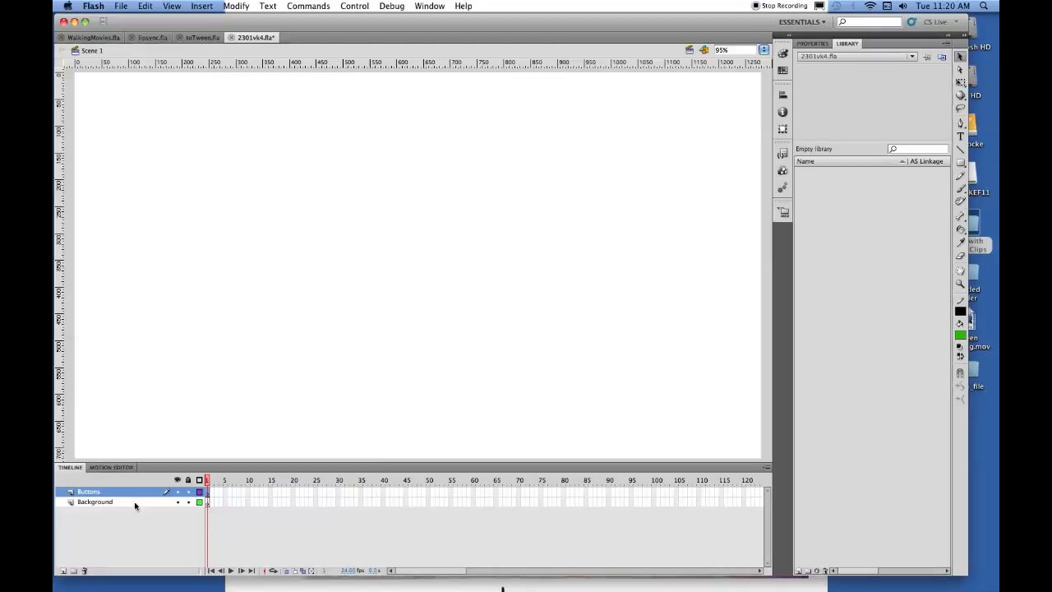
- Extend the Background layer to frame 4 and convert all four frames to separate keyframes
left_click(220, 502)
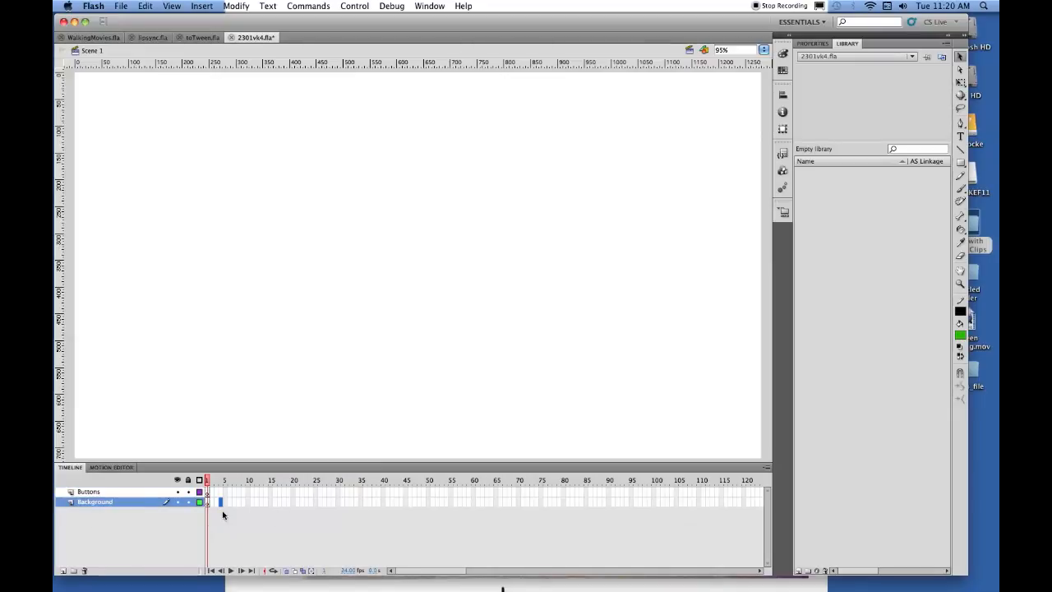
key("F5")
left_click(206, 502)
key("F6")
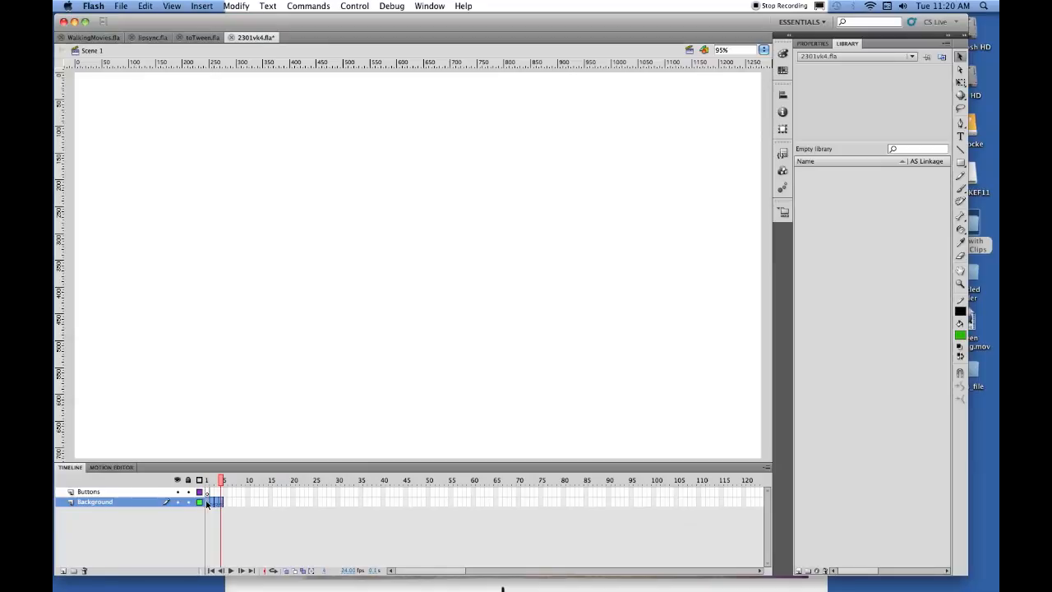
left_click(207, 503)
left_click(211, 503)
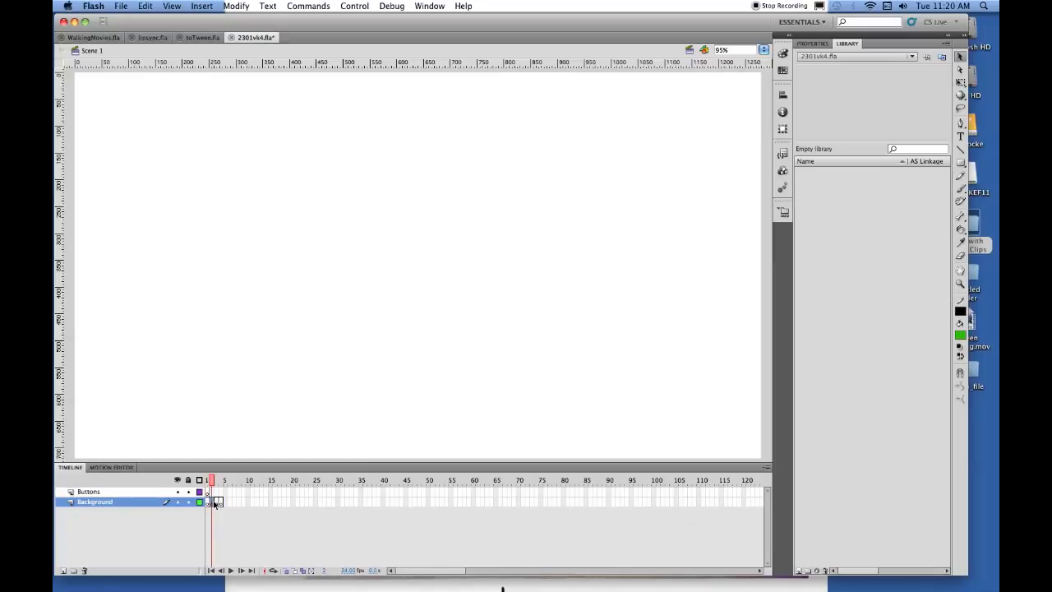
left_click(216, 502)
left_click(221, 503)
- Add the text "home" to frame 1 of the Background layer, near the stage's upper-left area, using the default black and white colors
left_click(207, 502)
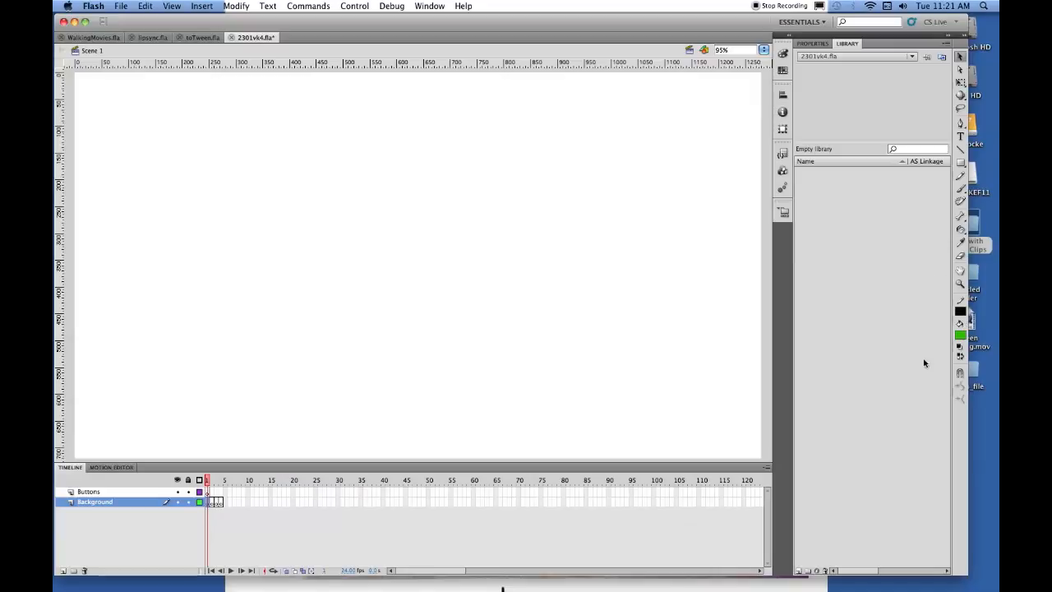
left_click(958, 347)
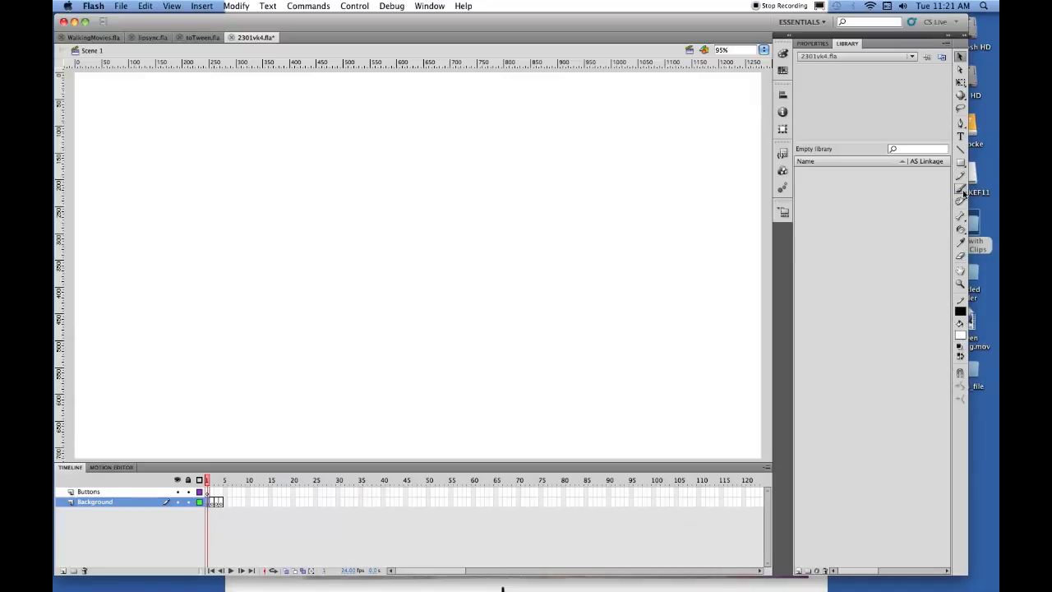
left_click(961, 135)
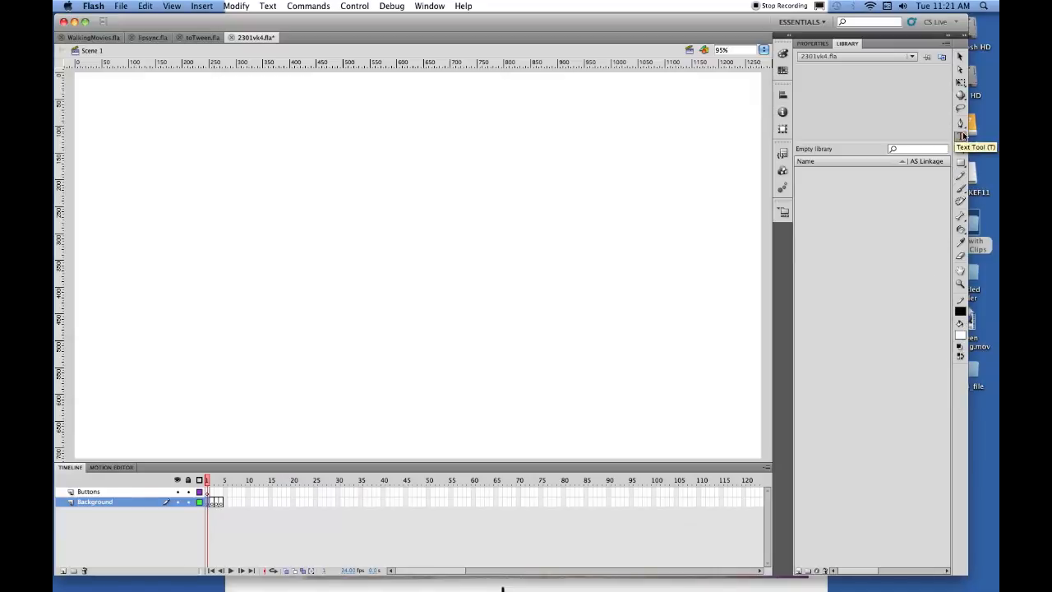
left_click(175, 157)
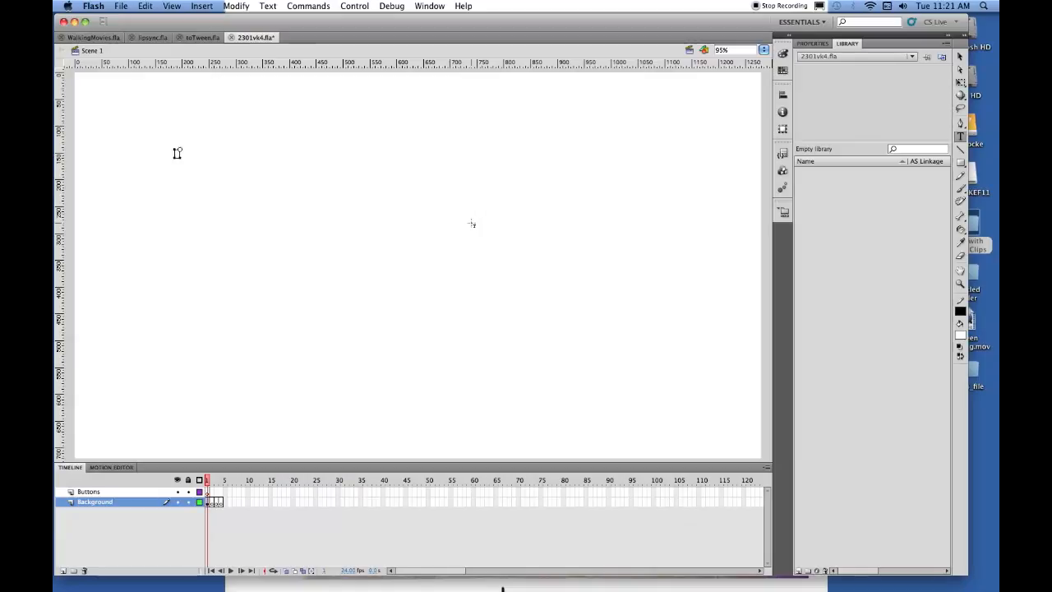
type("Home")
- Set the "home" text to 90 pt and color it dark green
double_click(182, 154)
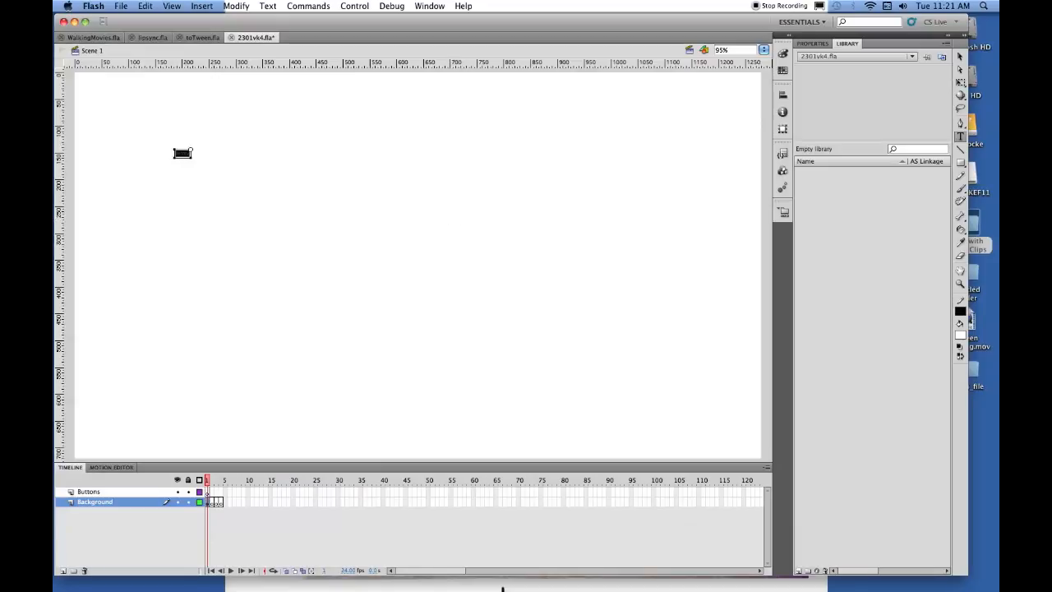
left_click(820, 45)
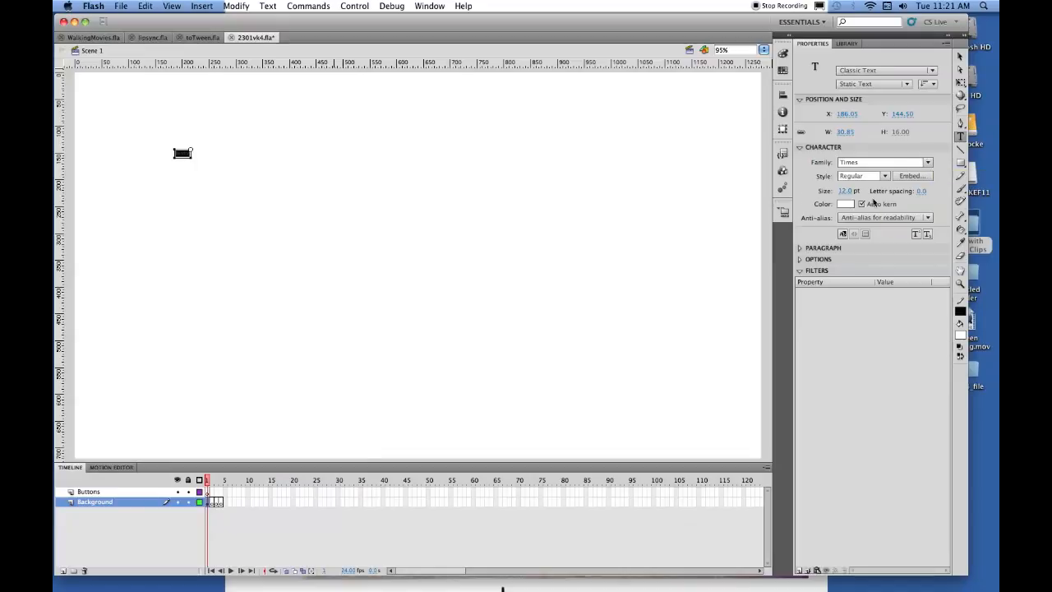
left_click(847, 190)
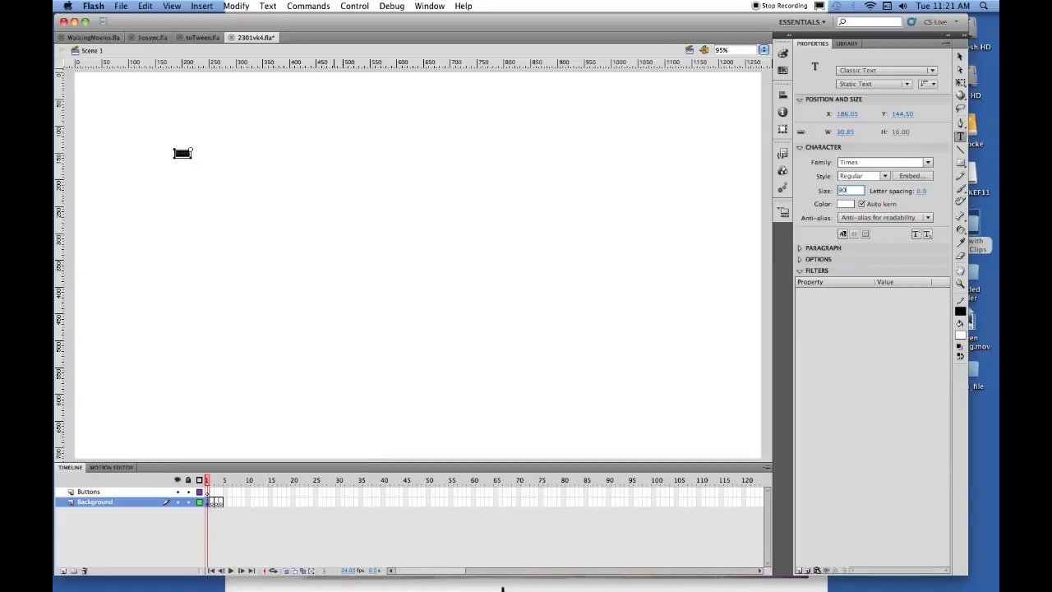
key("Return")
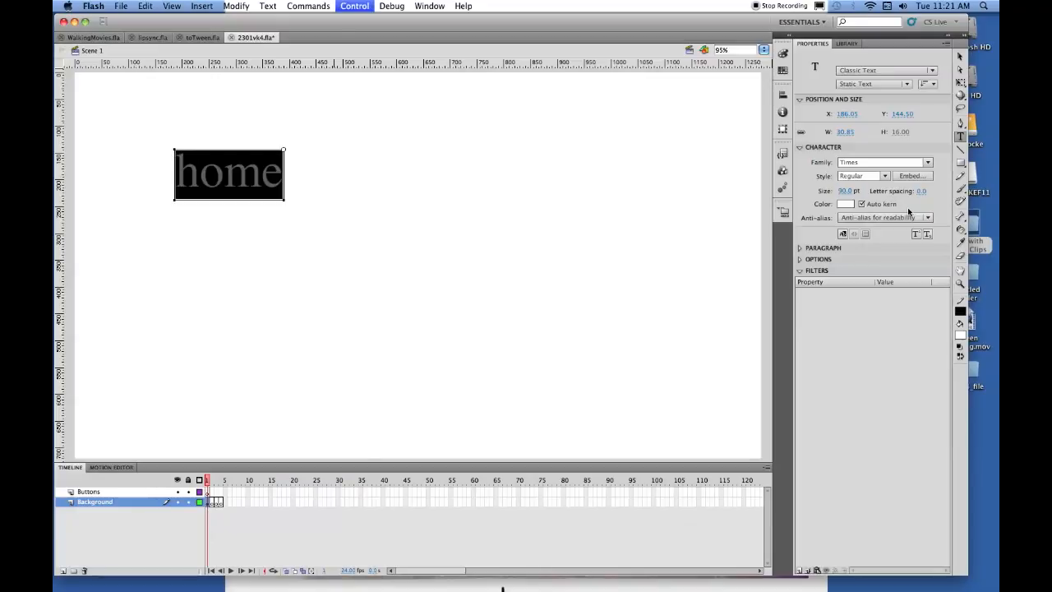
left_click(848, 205)
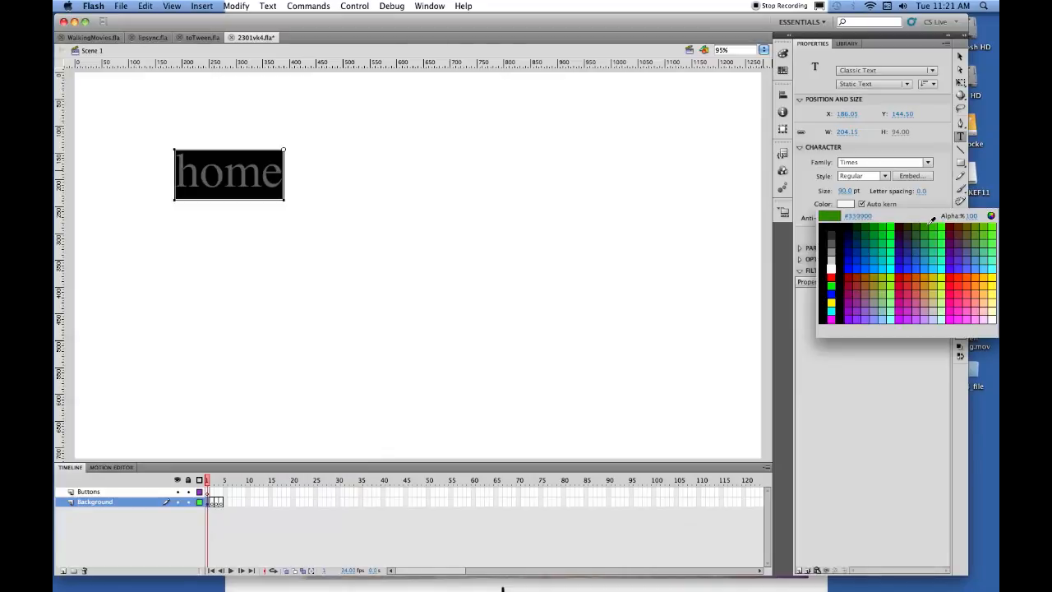
left_click(870, 228)
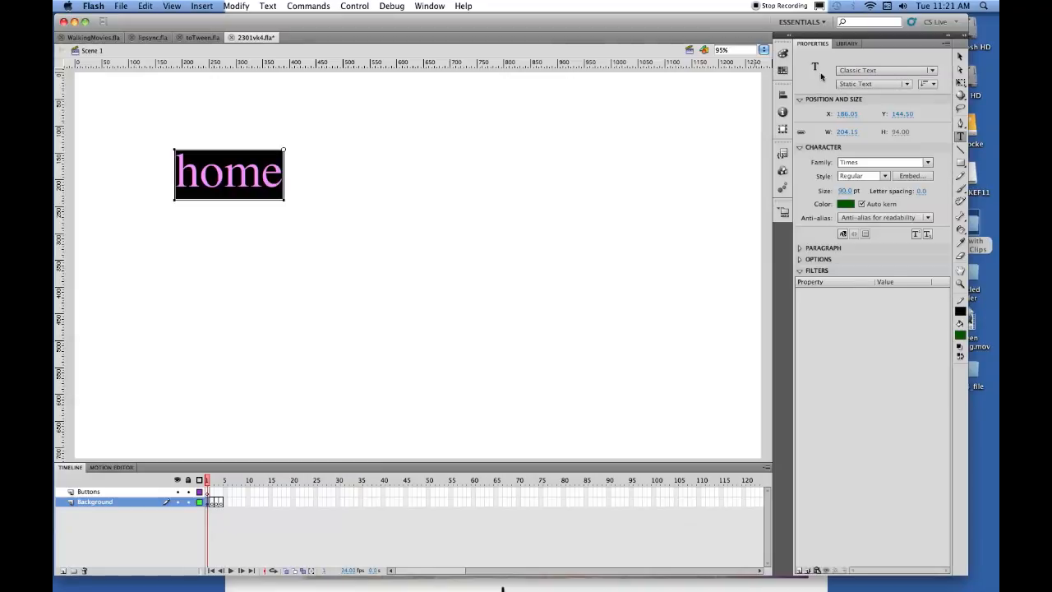
- Match the "home" text to the stage's width and height and align it with the stage's left and top edges
left_click(782, 95)
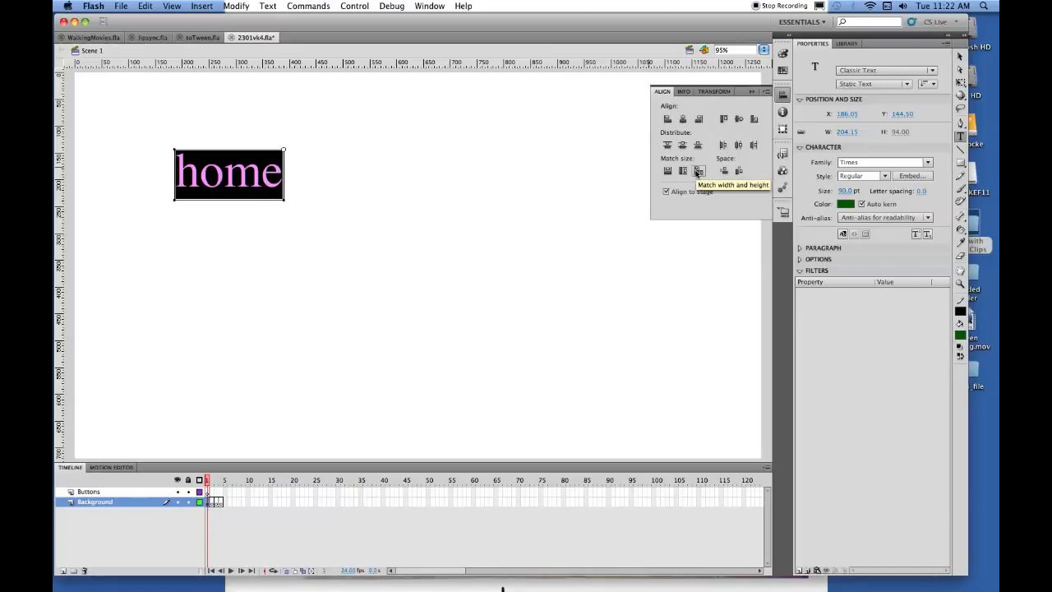
left_click(698, 171)
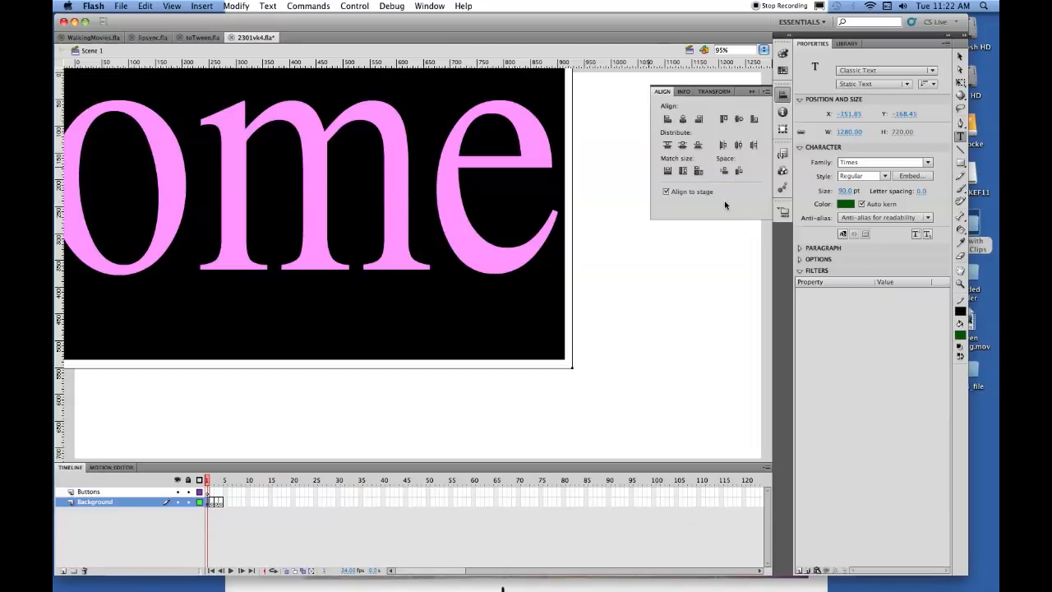
left_click(668, 119)
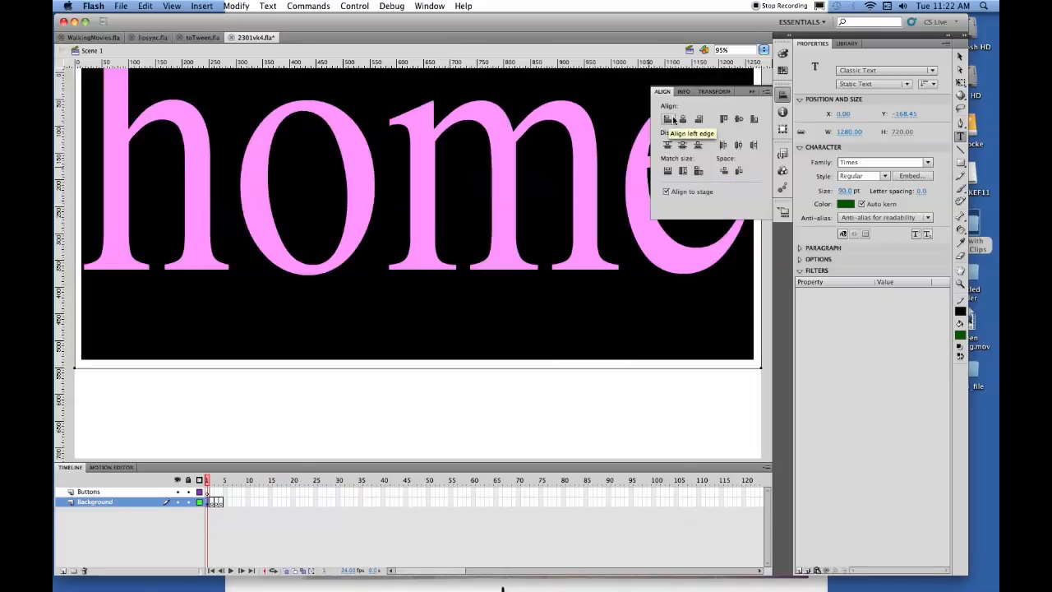
left_click(726, 119)
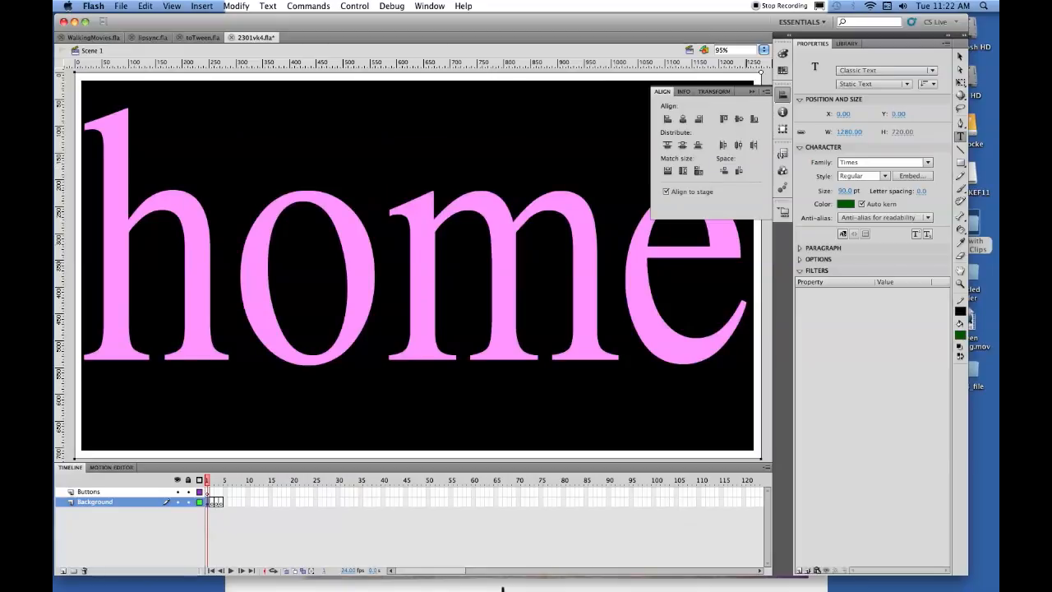
- Break the "home" text apart twice, first into letters and then into editable shapes
left_click(255, 267)
left_click(959, 57)
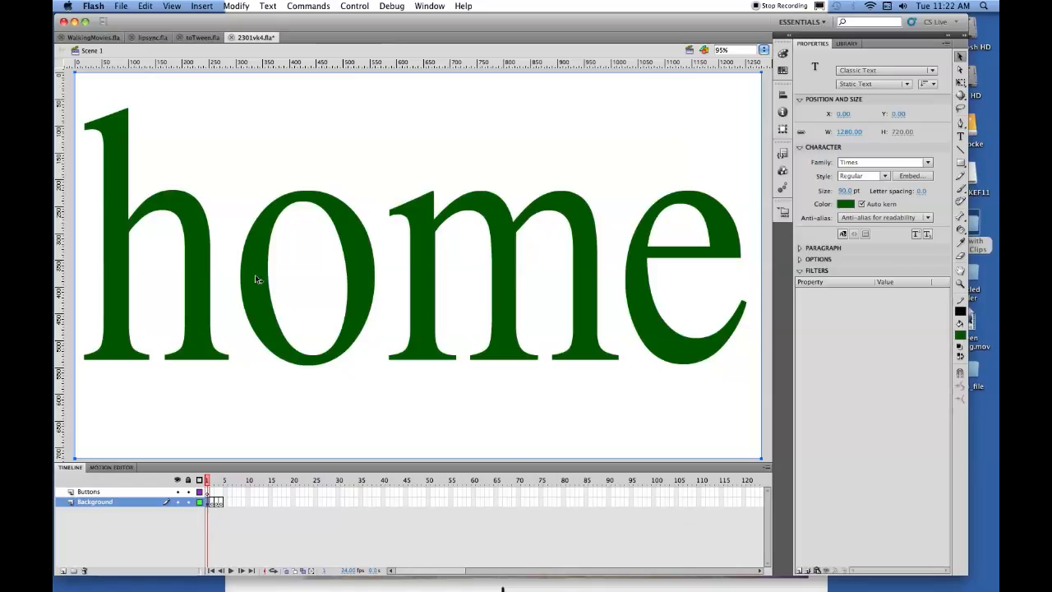
key("ctrl+b")
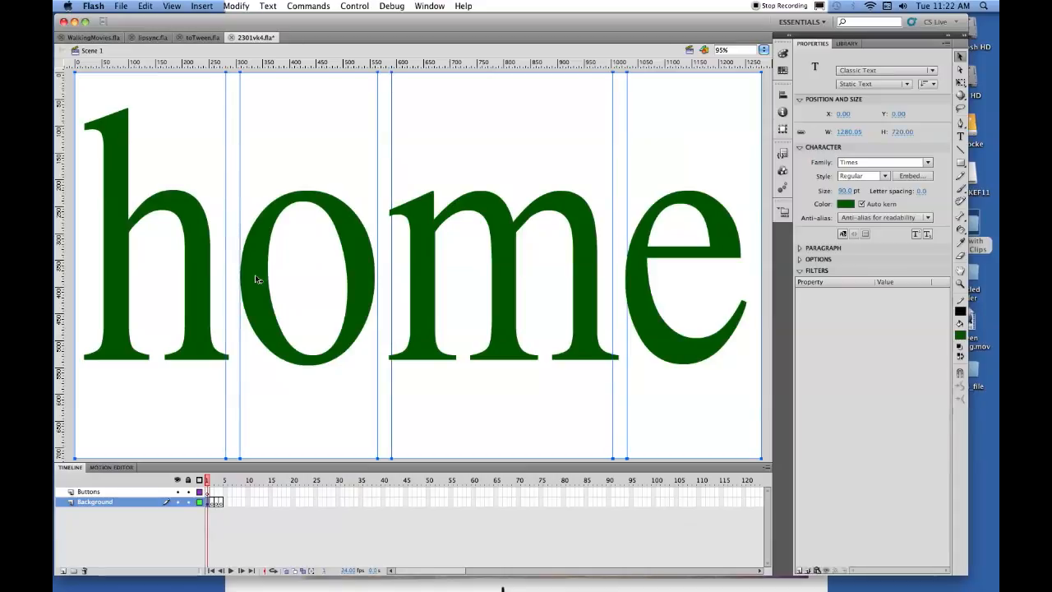
key("ctrl+b")
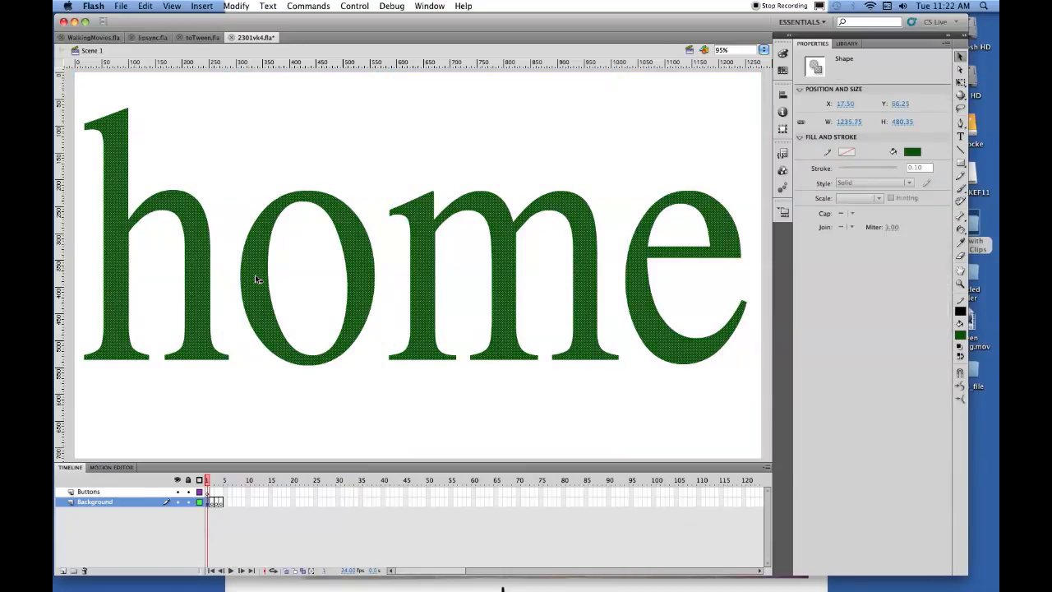
left_click(275, 135)
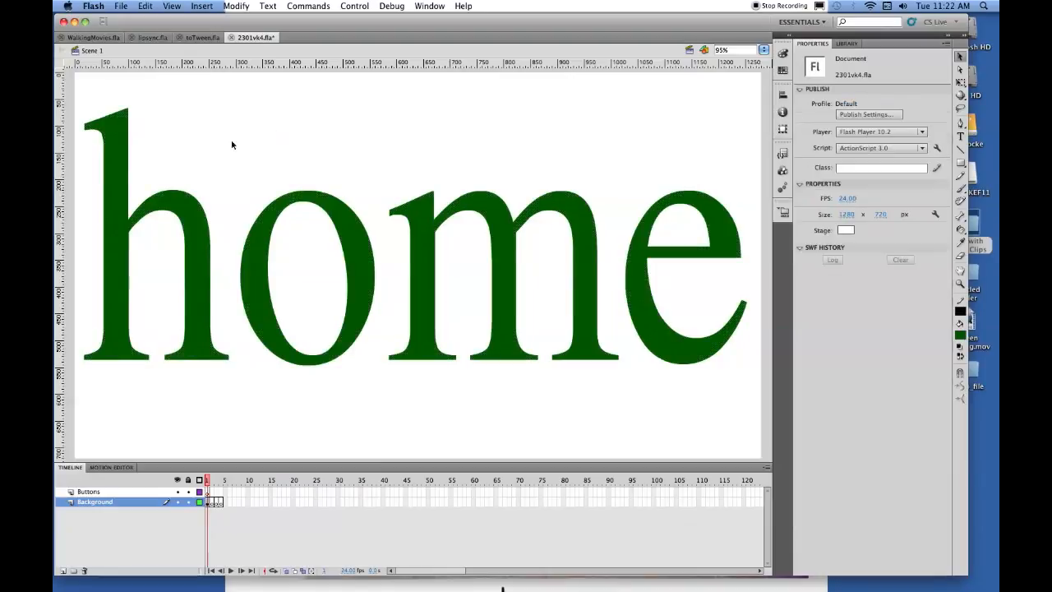
- Nudge the letter h about 22 px to the right so it meets the letter o
left_click(122, 170)
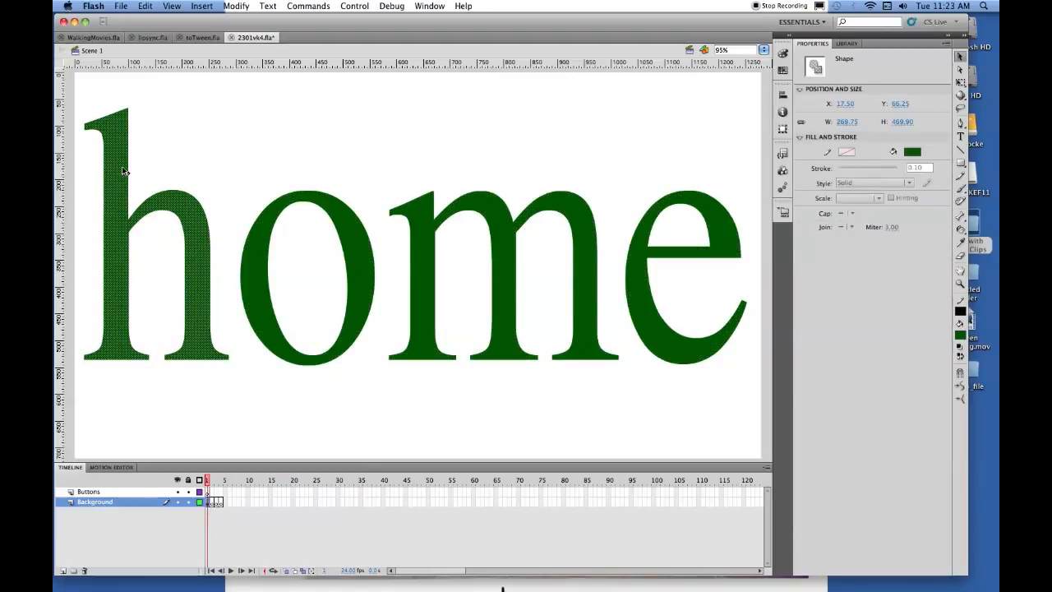
key("Right")
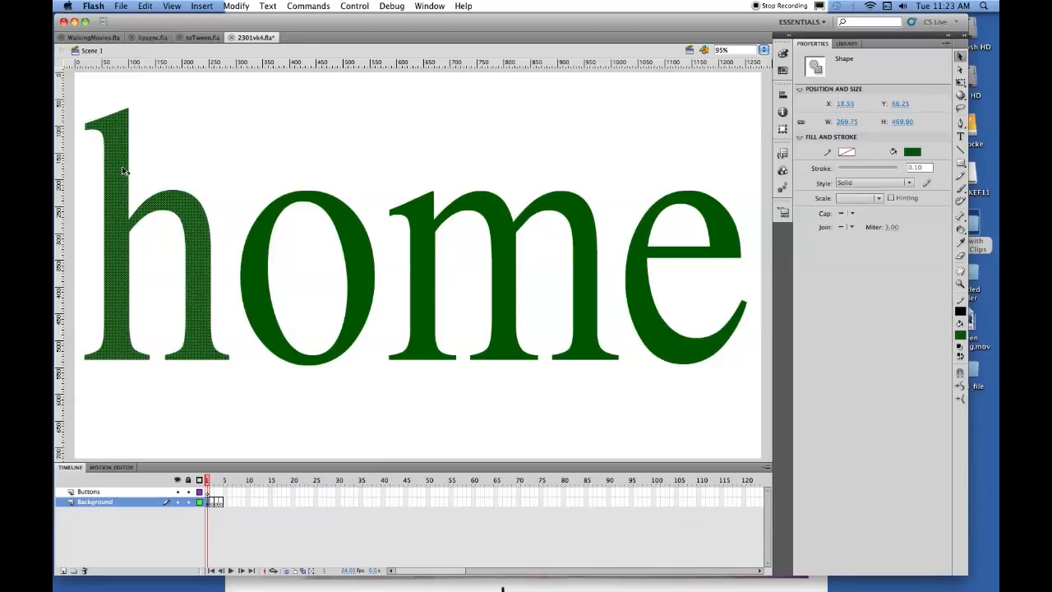
key("shift+Right")
key("shift+Right")
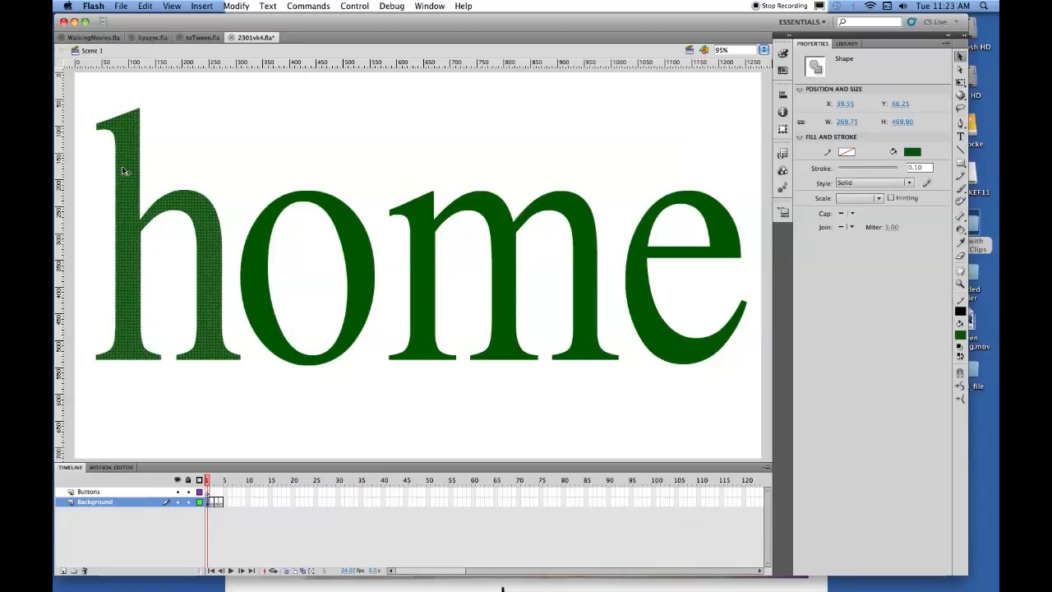
- Add the letter o to the selected h and nudge both about 31 px right until they meet the m
left_click(367, 248, "shift")
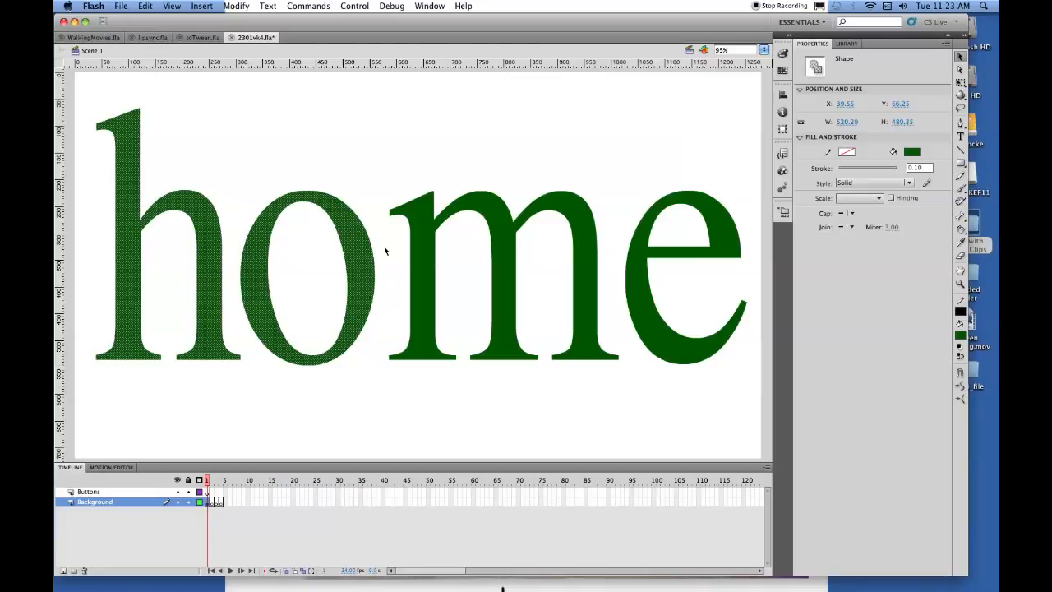
key("shift+Right")
key("shift+Right")
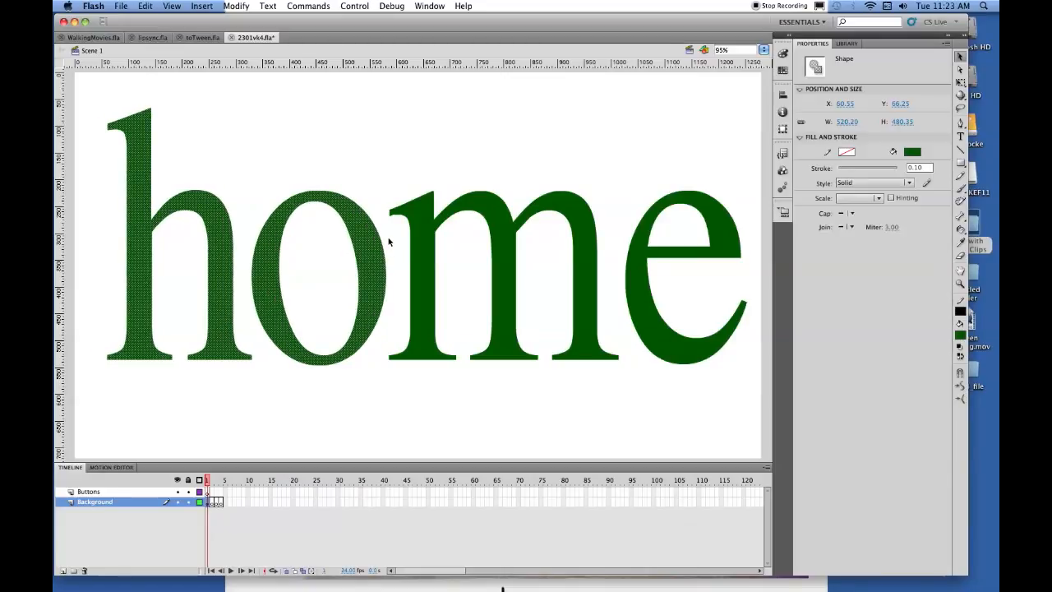
key("shift+Right")
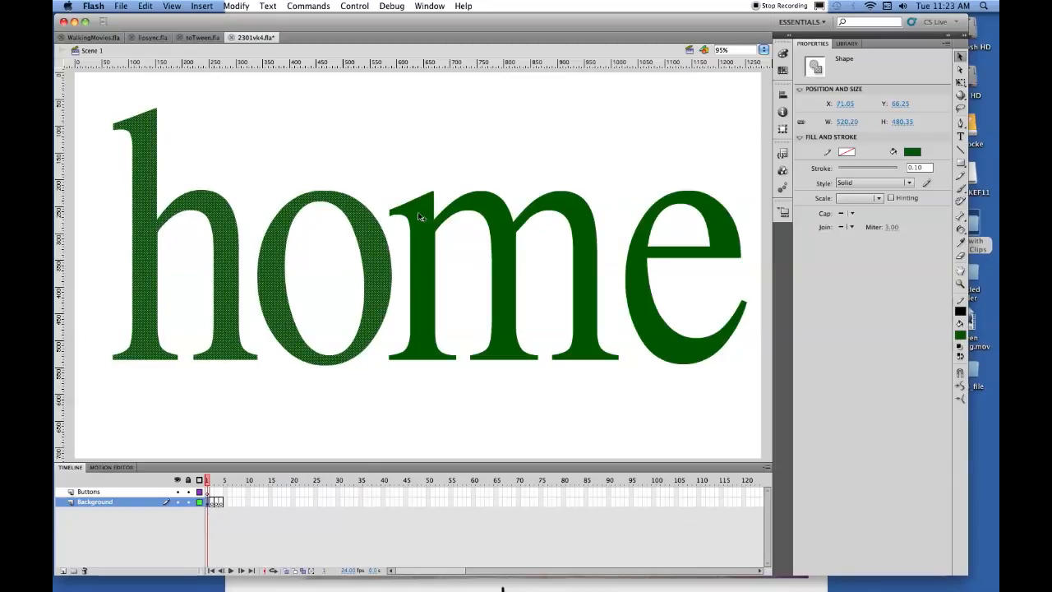
- Add the letter m to the selected h and o and nudge all three 21 px right until they meet the e
left_click(424, 226, "shift")
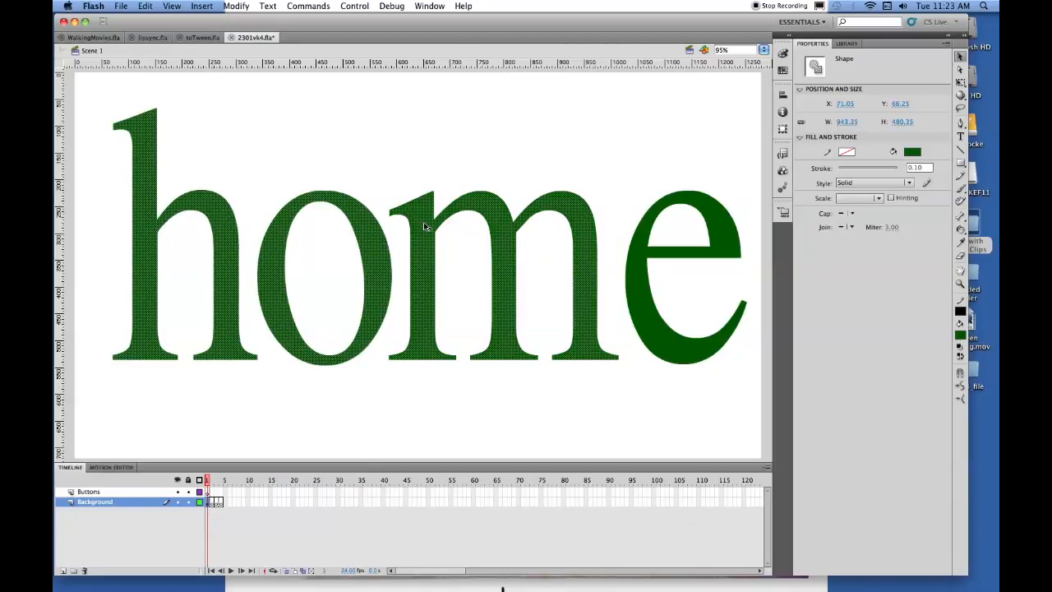
key("shift+Right")
key("shift+Right")
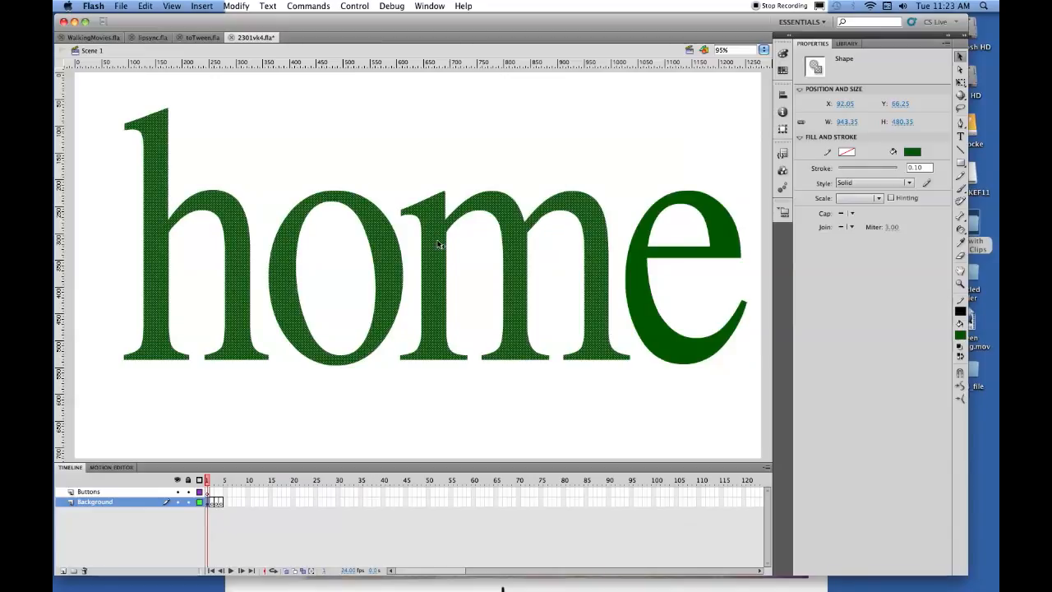
left_click(416, 129)
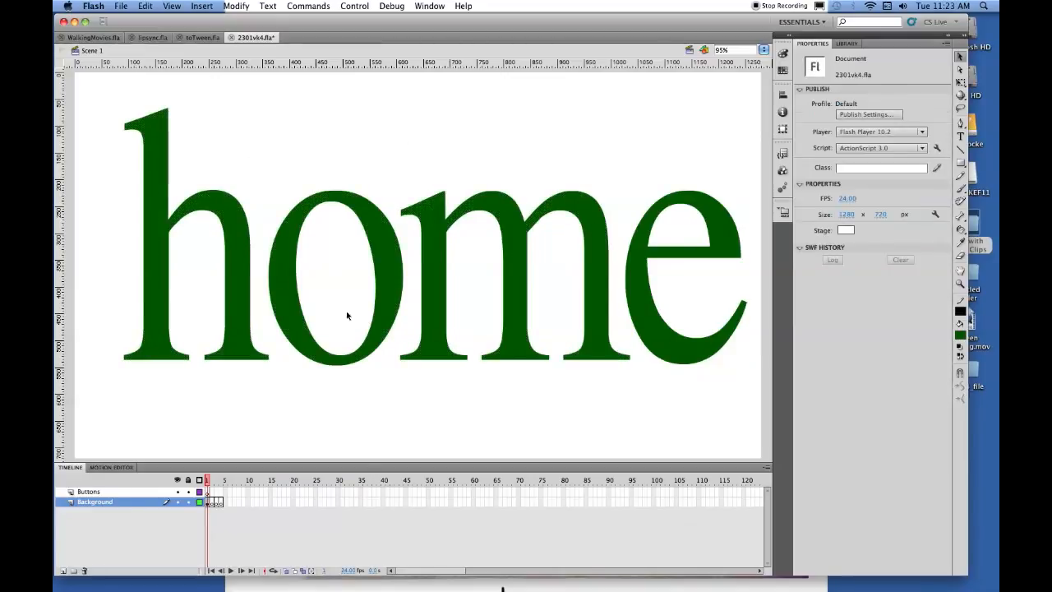
- Group all the "home" letter shapes on frame 1 of the Background layer
left_click(206, 503)
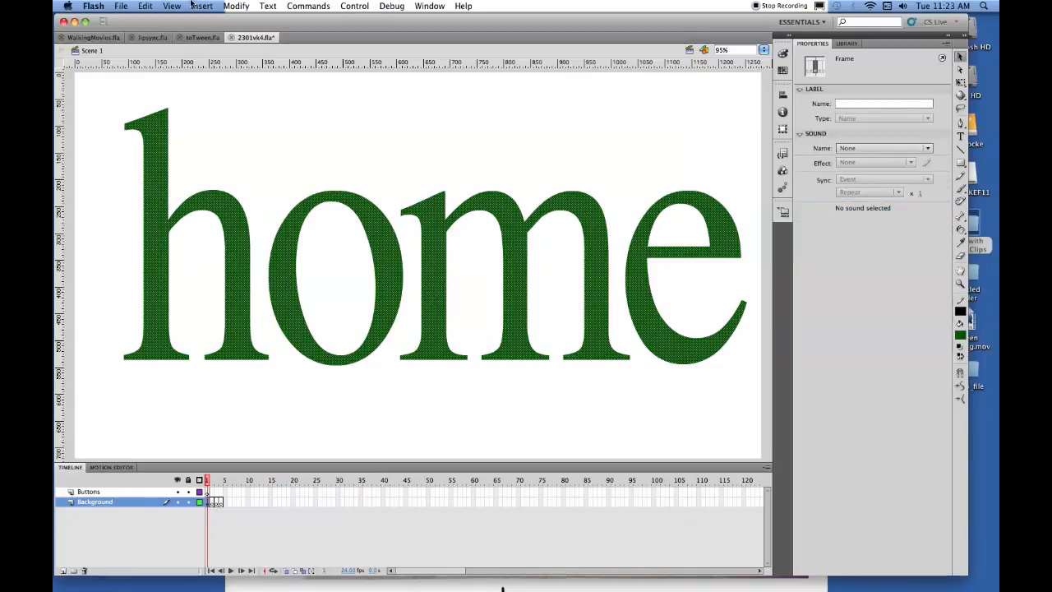
left_click(234, 6)
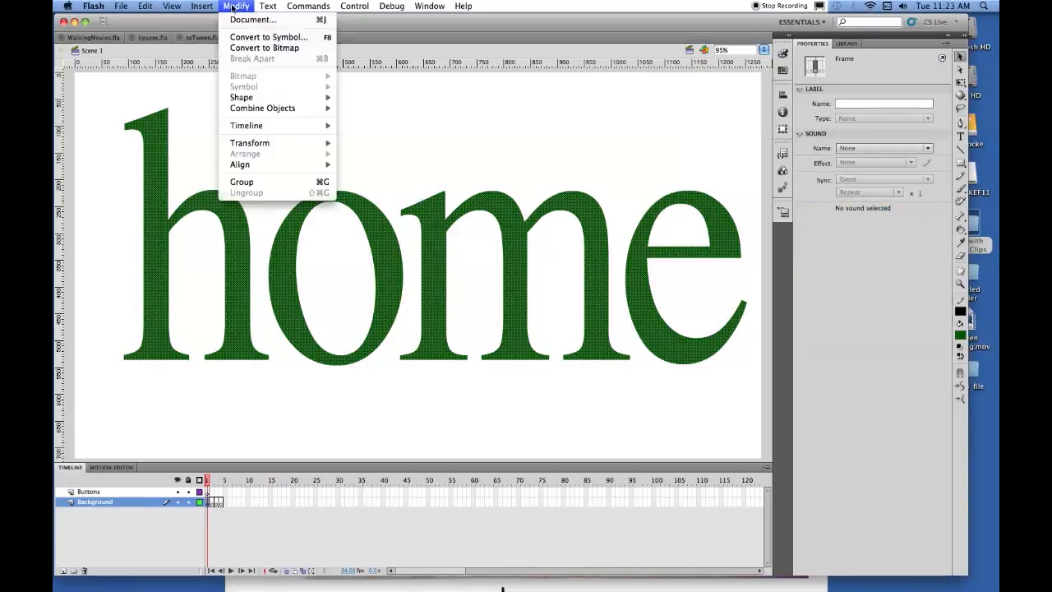
left_click(260, 182)
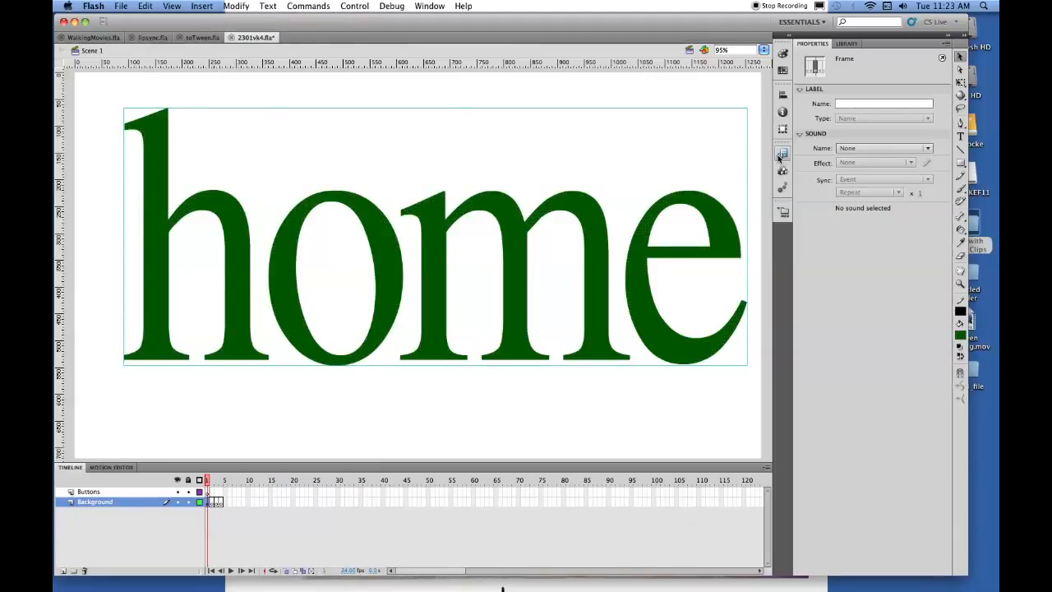
- Match the grouped "home" to the stage's width and height and align it horizontally and vertically so it fills the stage
left_click(783, 95)
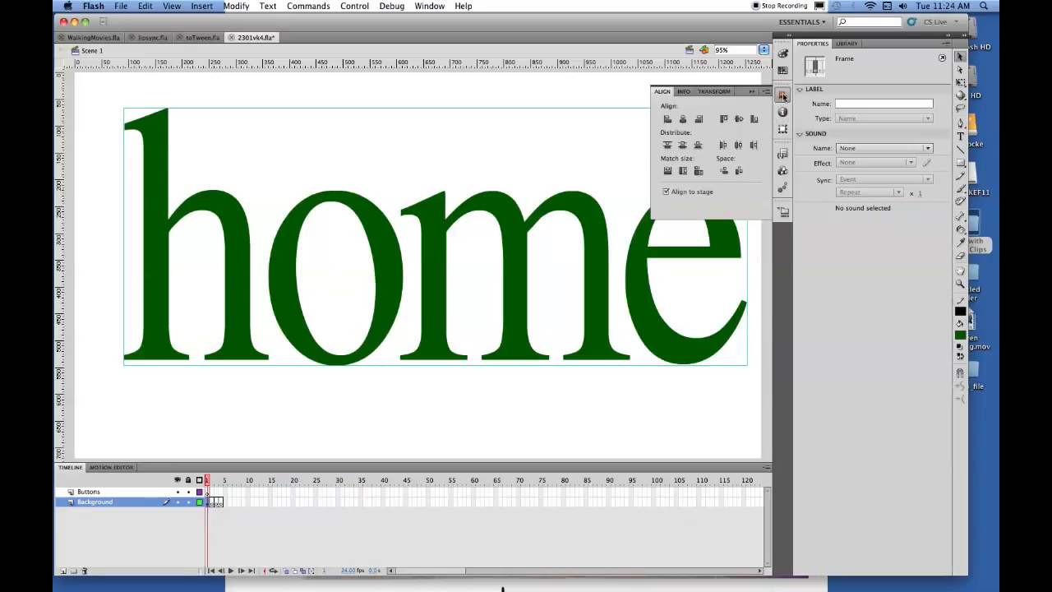
left_click(699, 170)
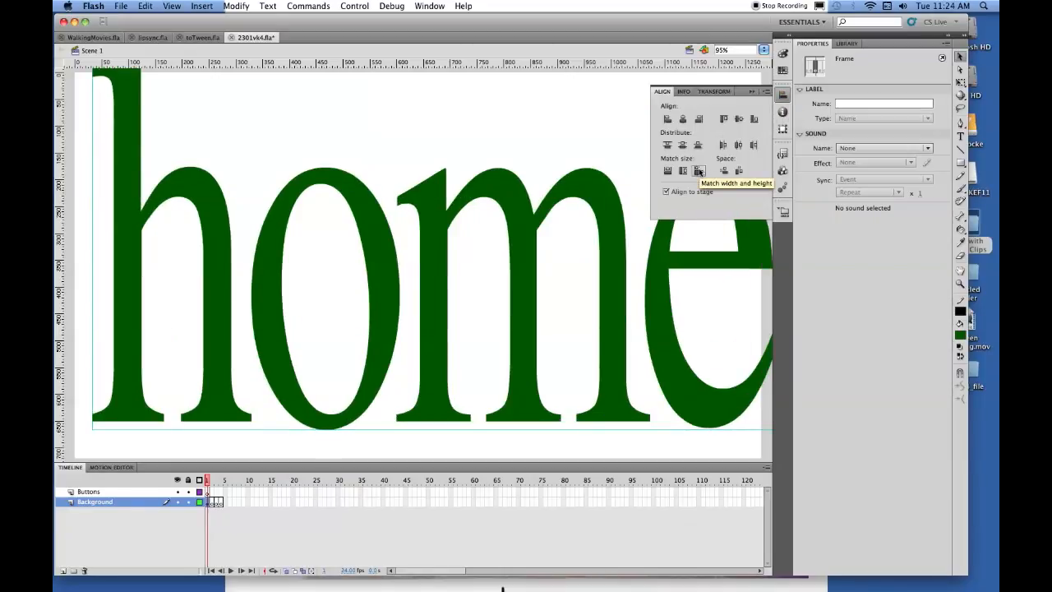
left_click(683, 120)
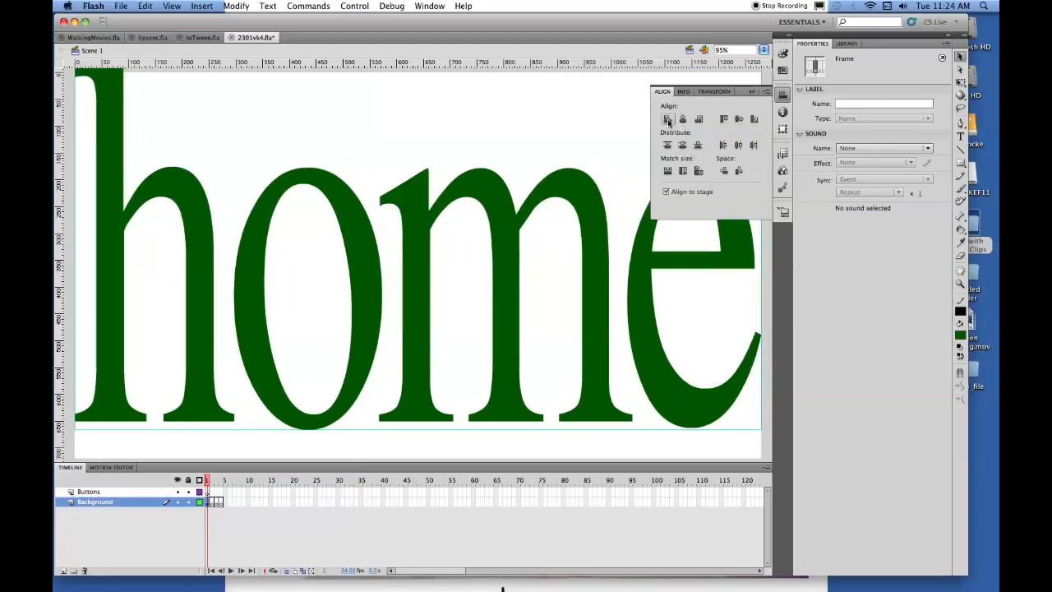
left_click(739, 120)
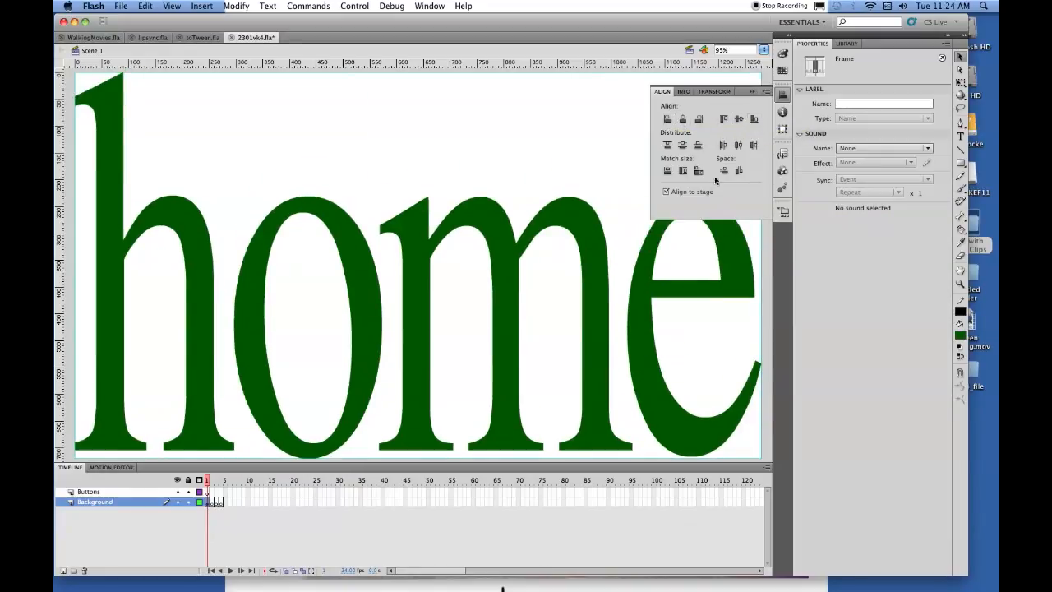
left_click(524, 148)
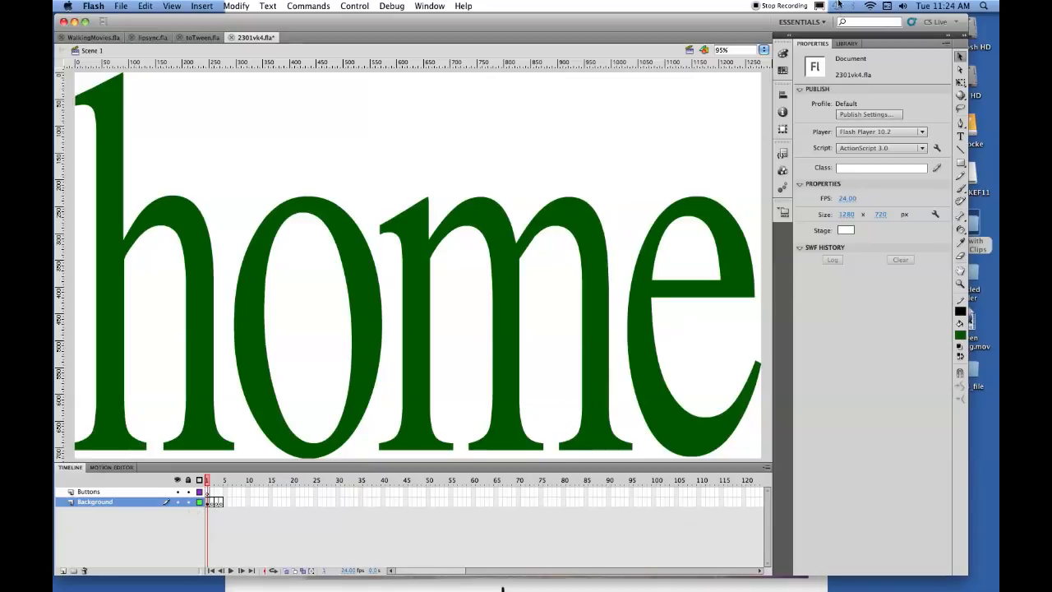
- Open a second library window showing lipsync.fla and copy its nosyBubTalk symbol into the 2301vk4.fla library
left_click(846, 43)
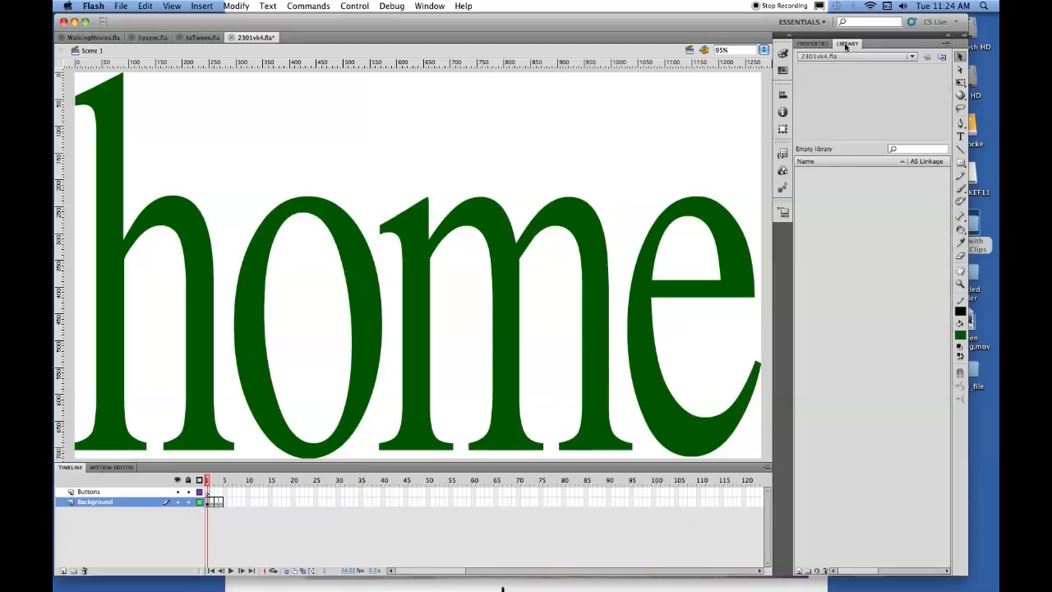
left_click(943, 58)
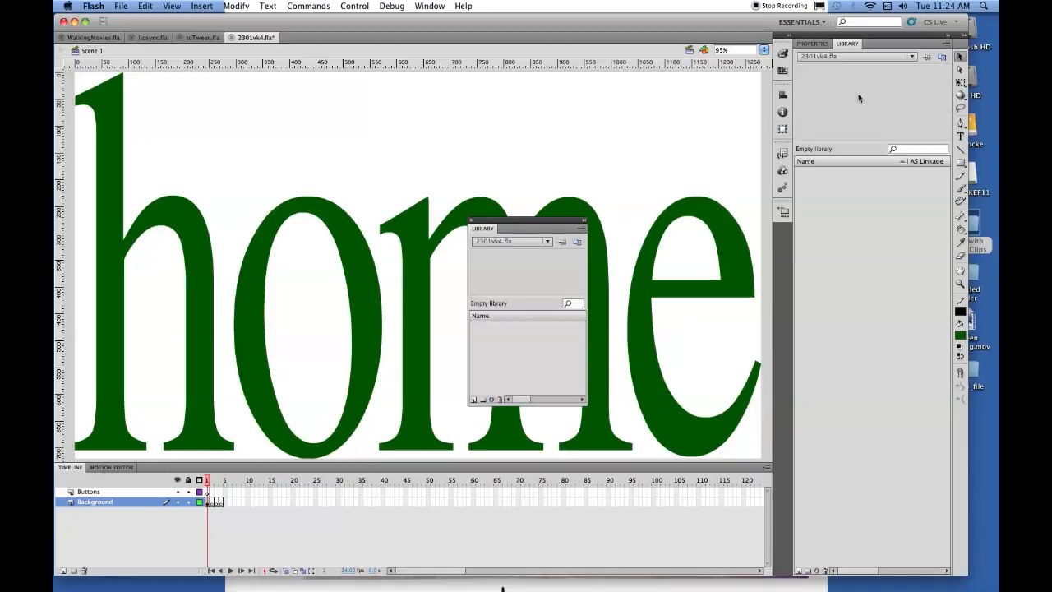
left_click(523, 241)
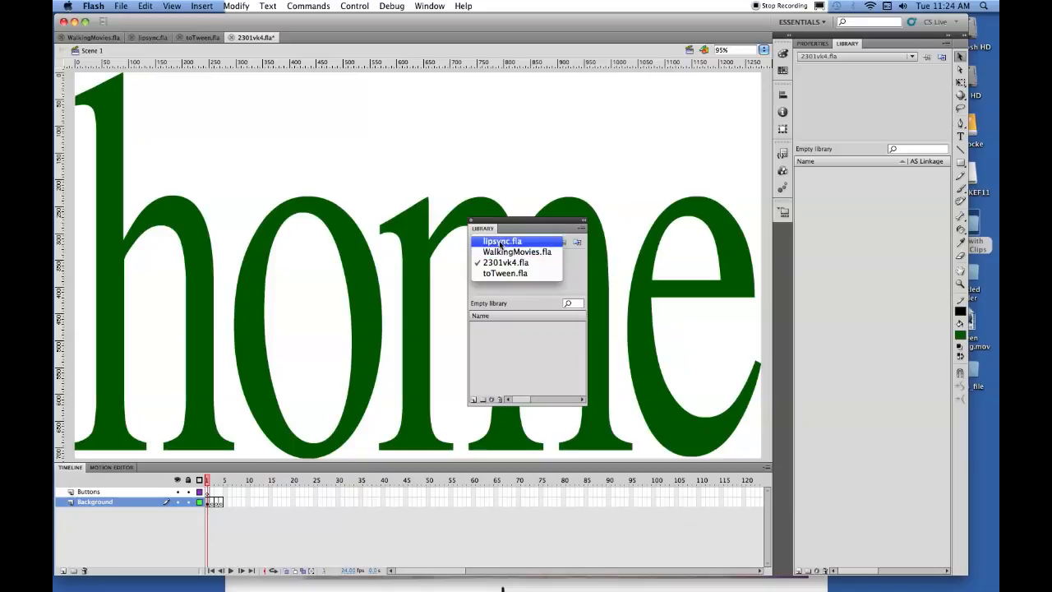
left_click(500, 241)
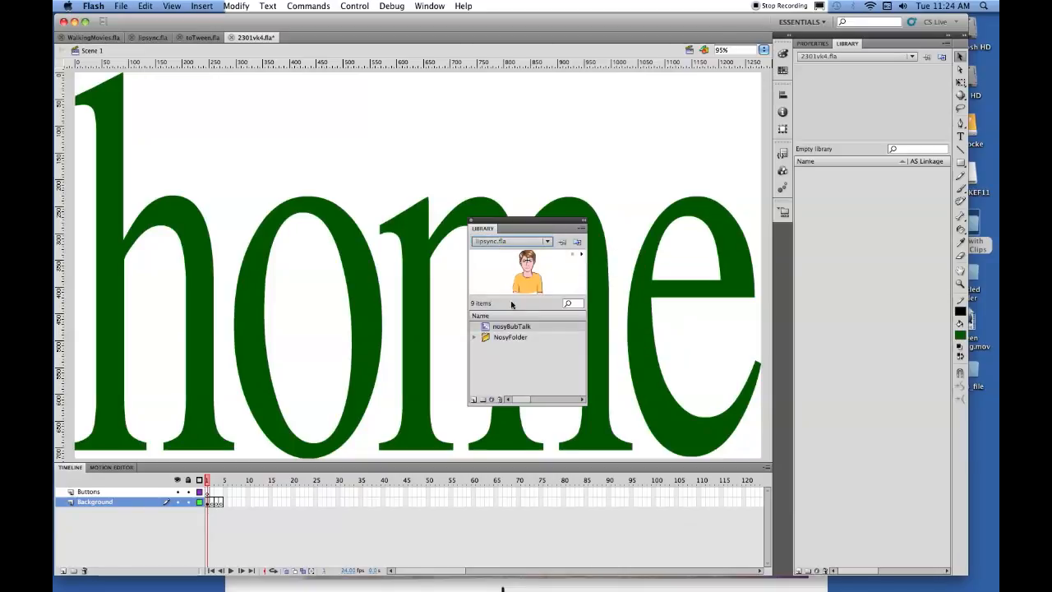
left_click_drag(485, 328, 879, 220)
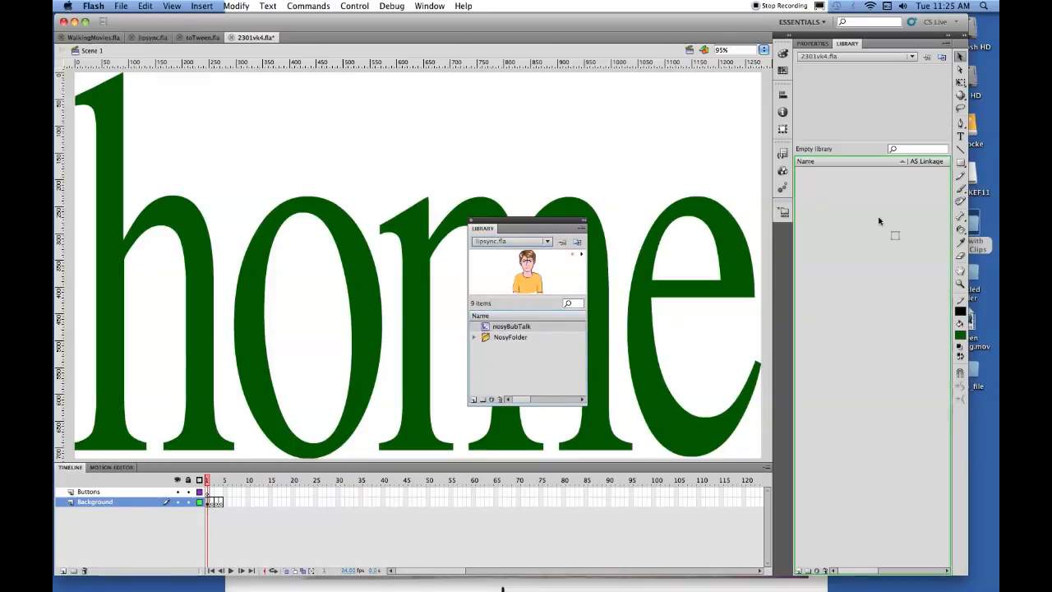
left_click_drag(819, 191, 829, 206)
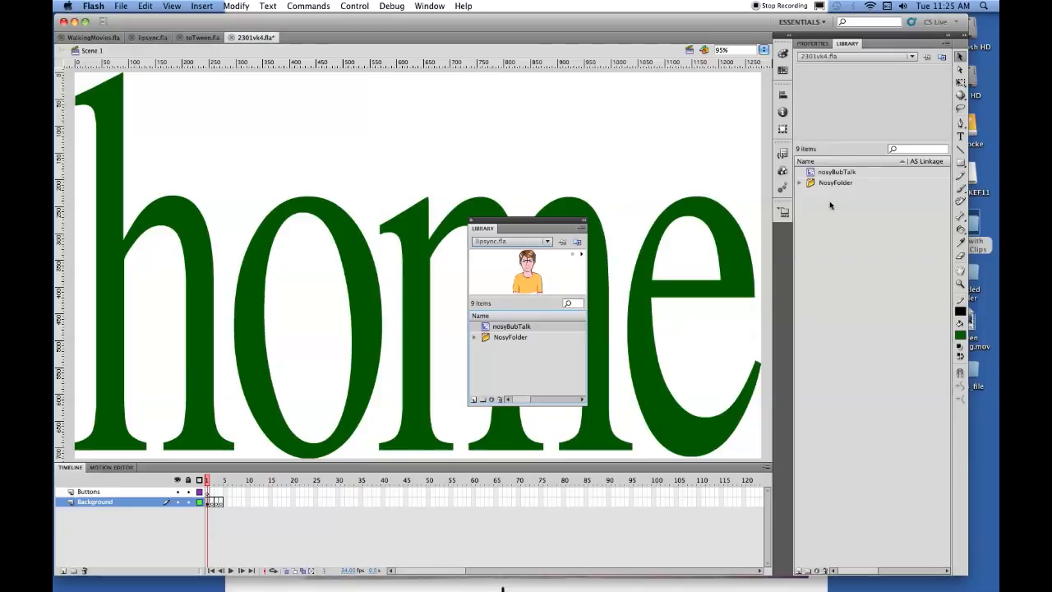
- Copy the walk symbol from the WalkingMovies.fla library into the 2301vk4.fla library
left_click(506, 242)
left_click(506, 248)
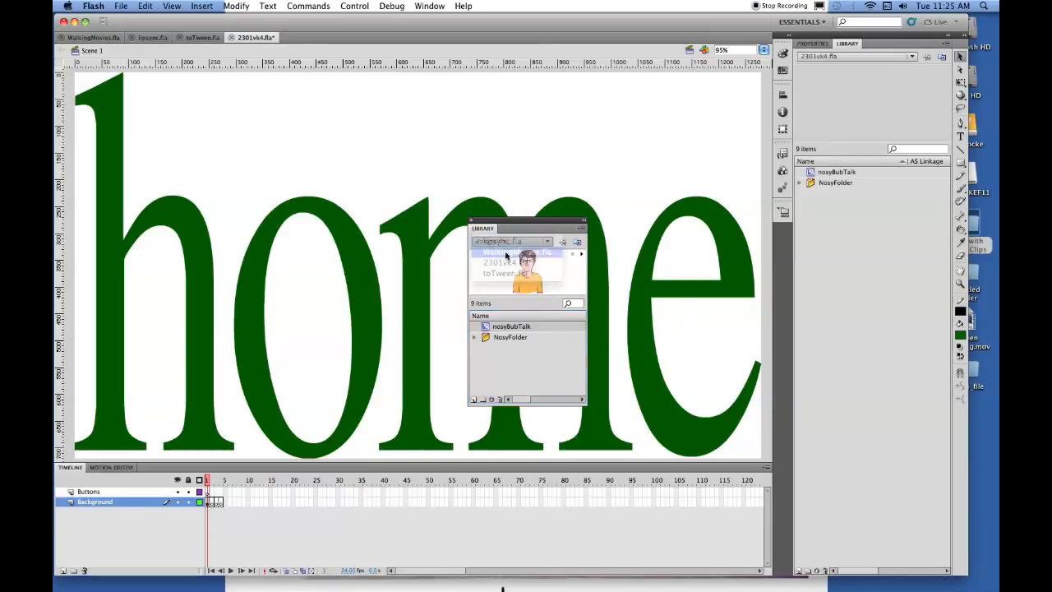
left_click_drag(488, 351, 890, 285)
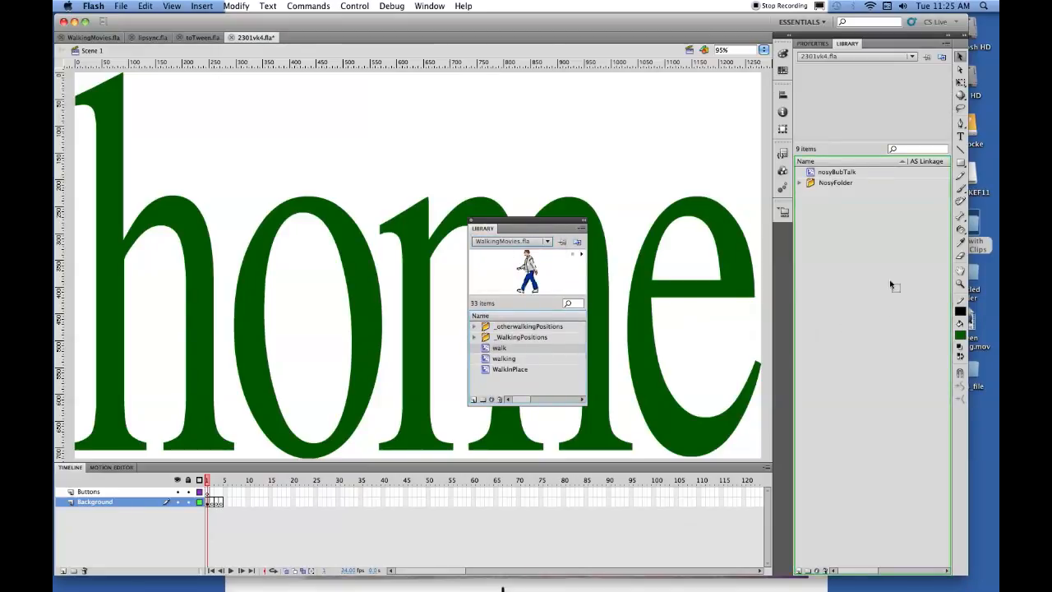
- Copy the Anvil symbol from the Props folder of the toTween.fla library into the 2301vk4.fla library
left_click(548, 242)
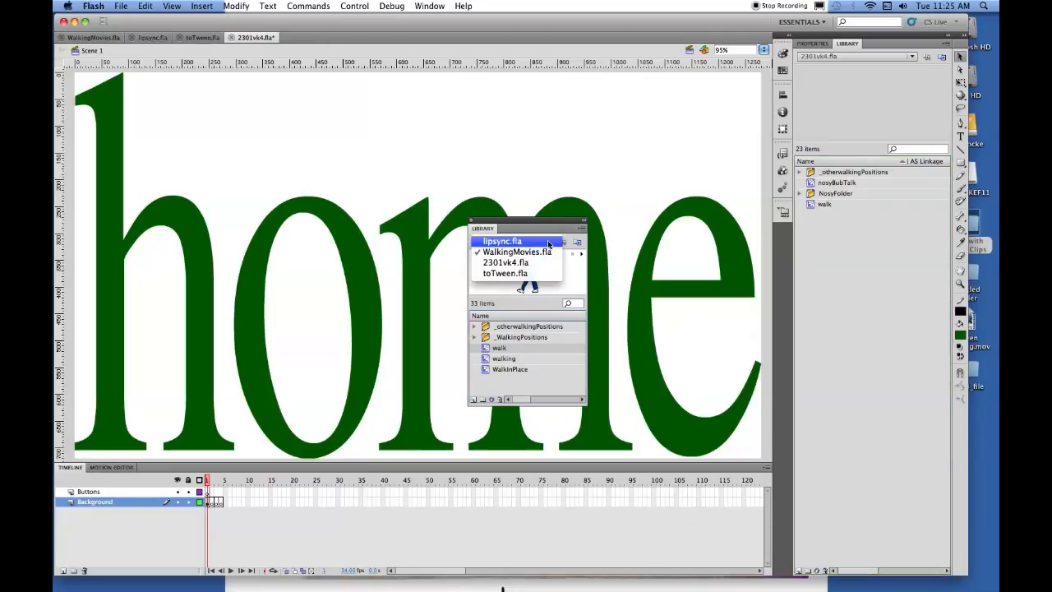
left_click(515, 274)
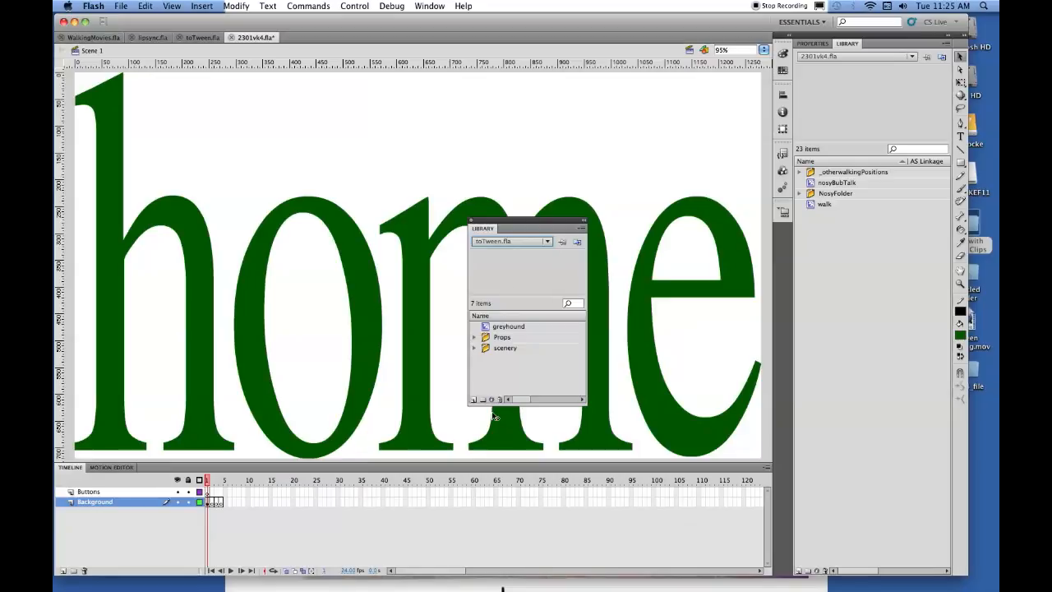
left_click(474, 337)
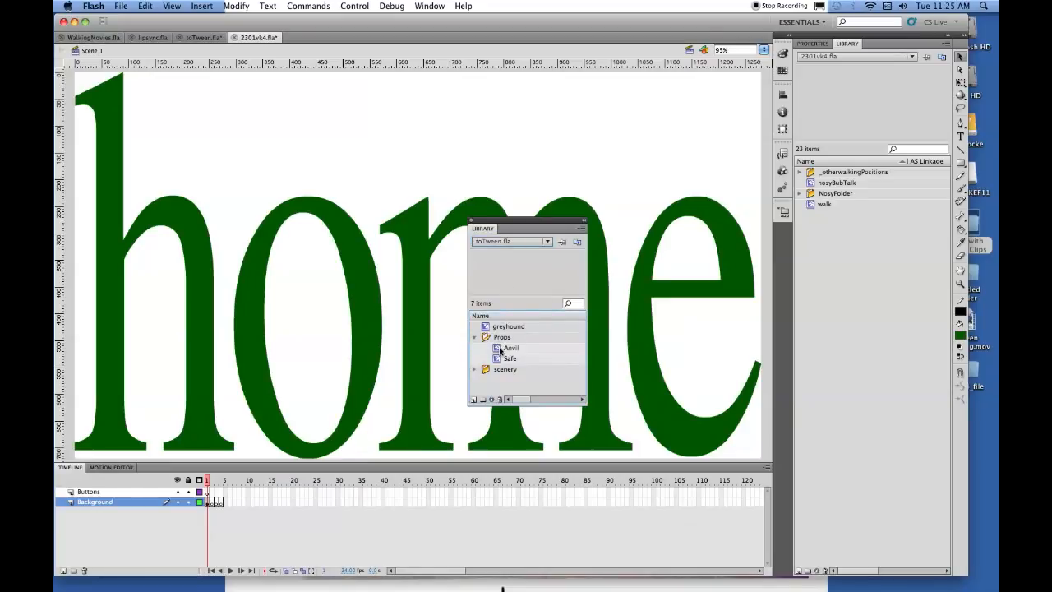
left_click(498, 349)
left_click_drag(498, 349, 813, 239)
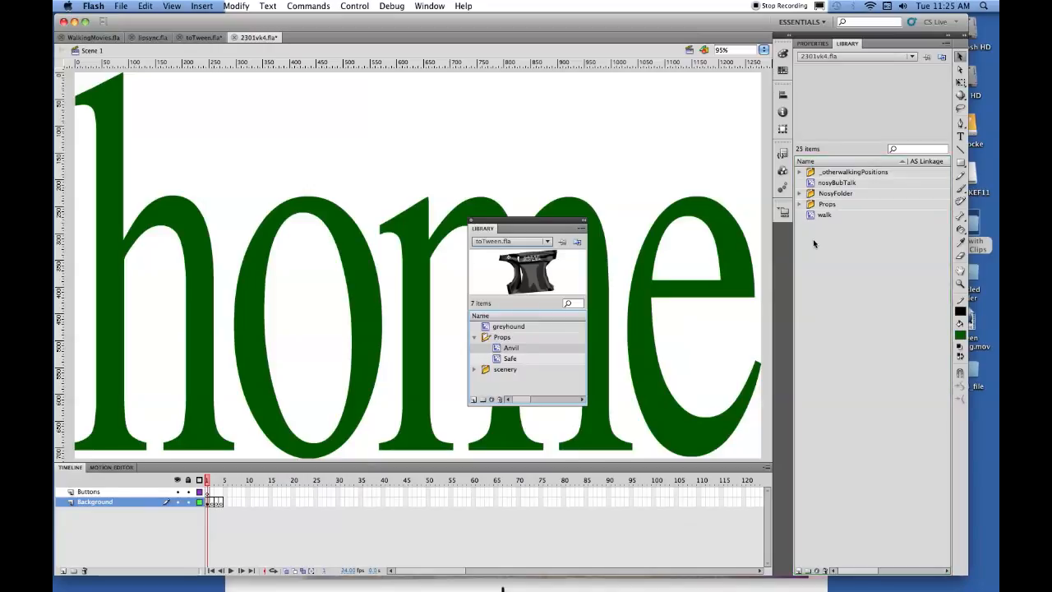
- Copy the scenery folder from toTween.fla into the 2301vk4.fla library, close the extra library window and save the document
left_click(474, 371)
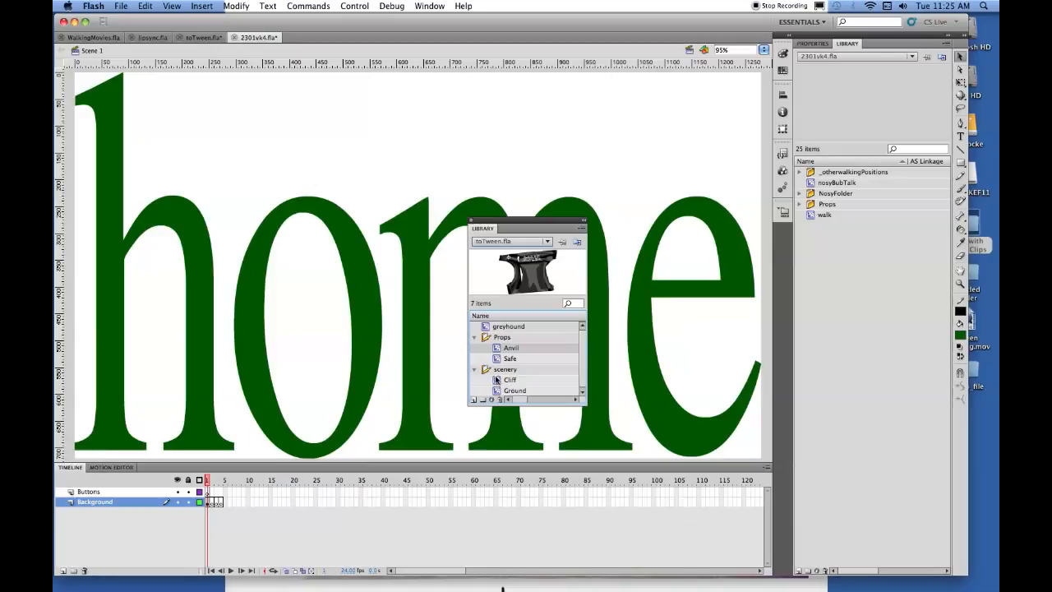
left_click_drag(488, 371, 855, 325)
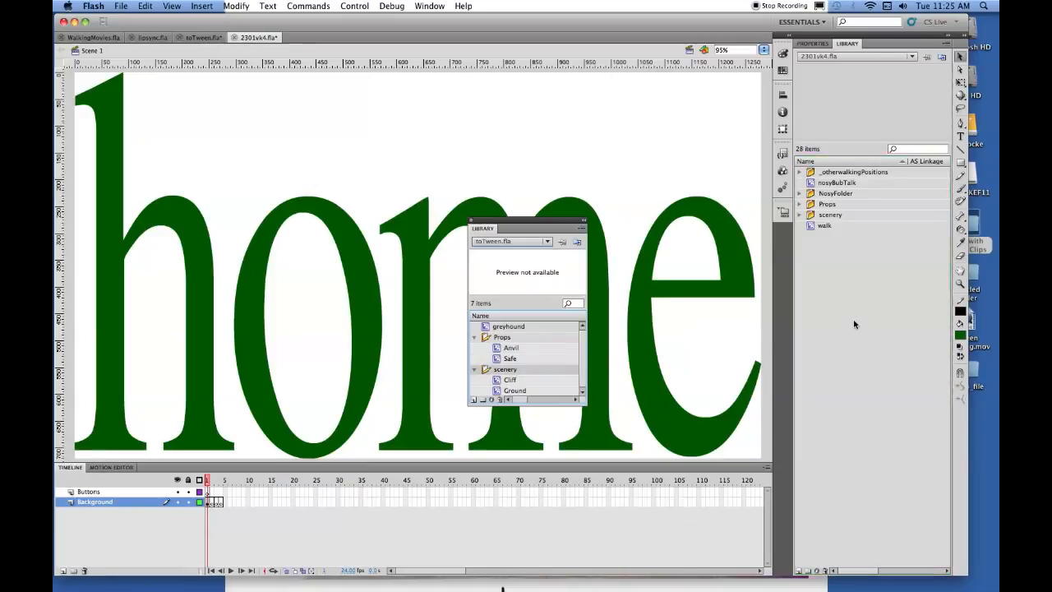
left_click(472, 221)
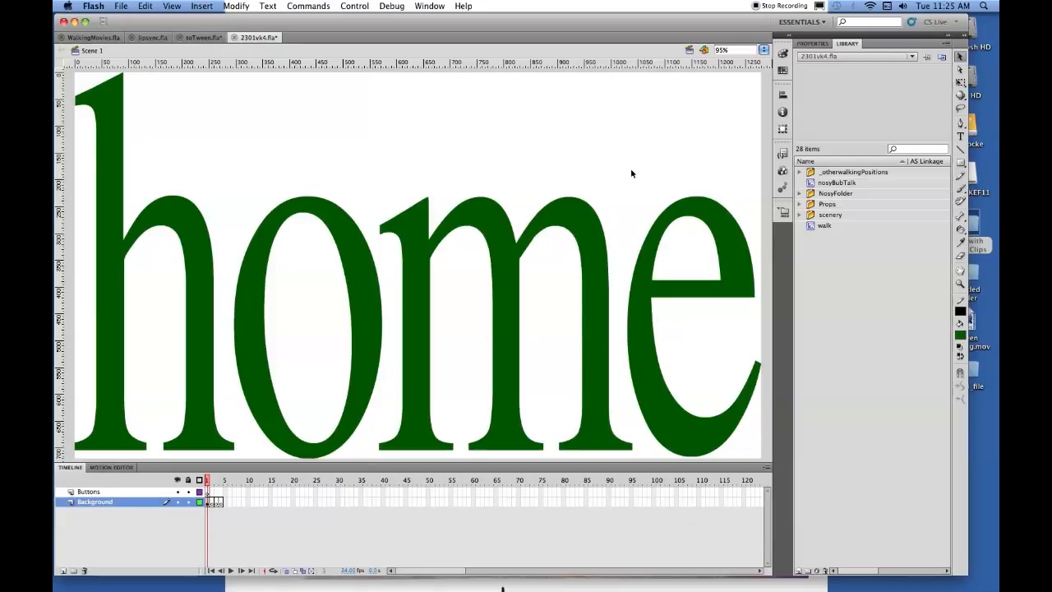
key("super+s")
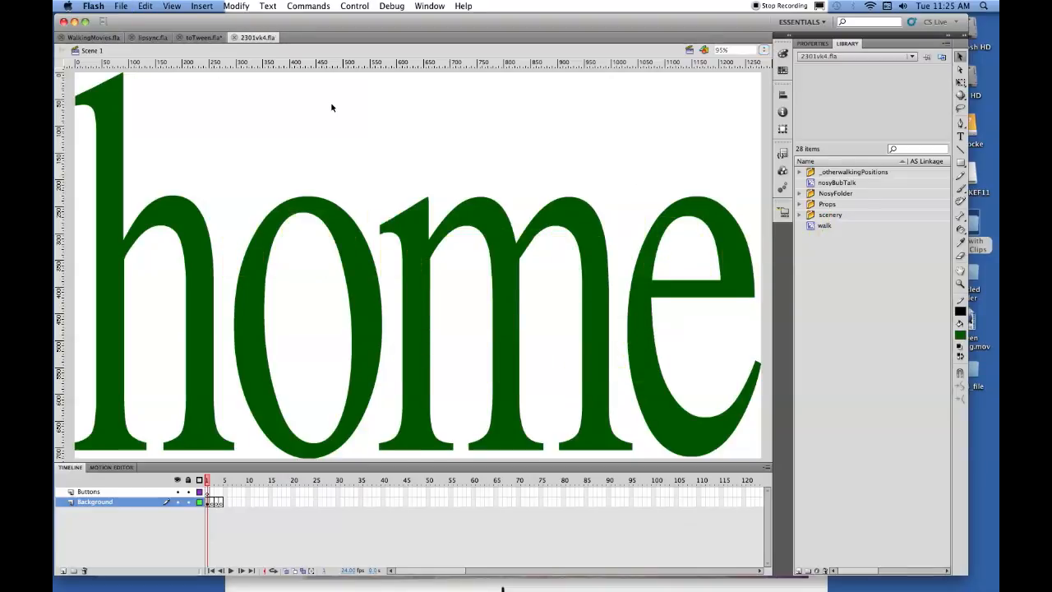
- Place the walk symbol on frame 2 of the Background layer and centre it horizontally and vertically on the stage
left_click(213, 502)
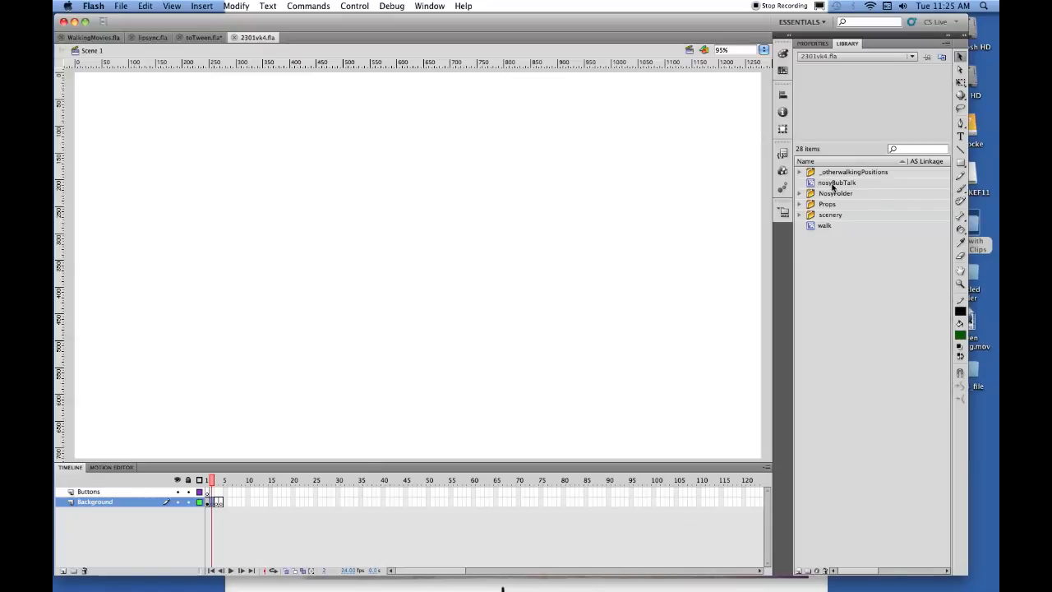
left_click_drag(822, 225, 473, 290)
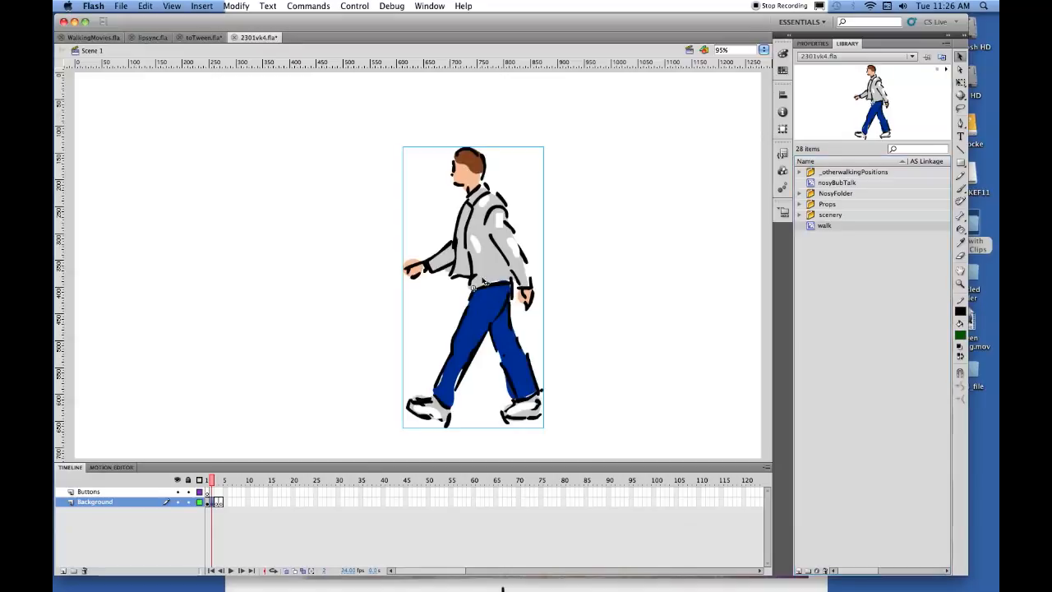
left_click(783, 95)
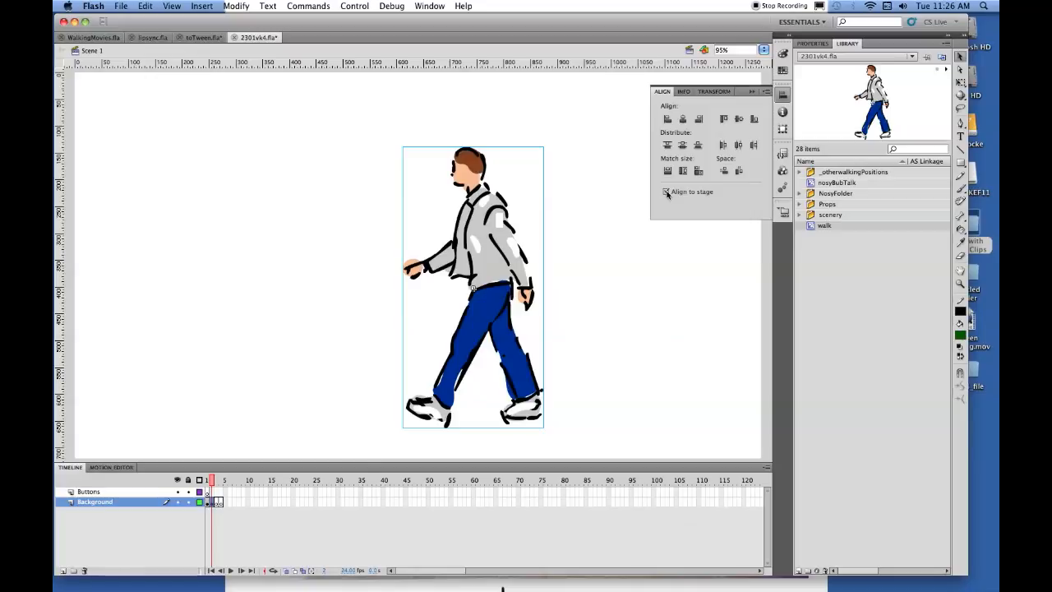
left_click(682, 120)
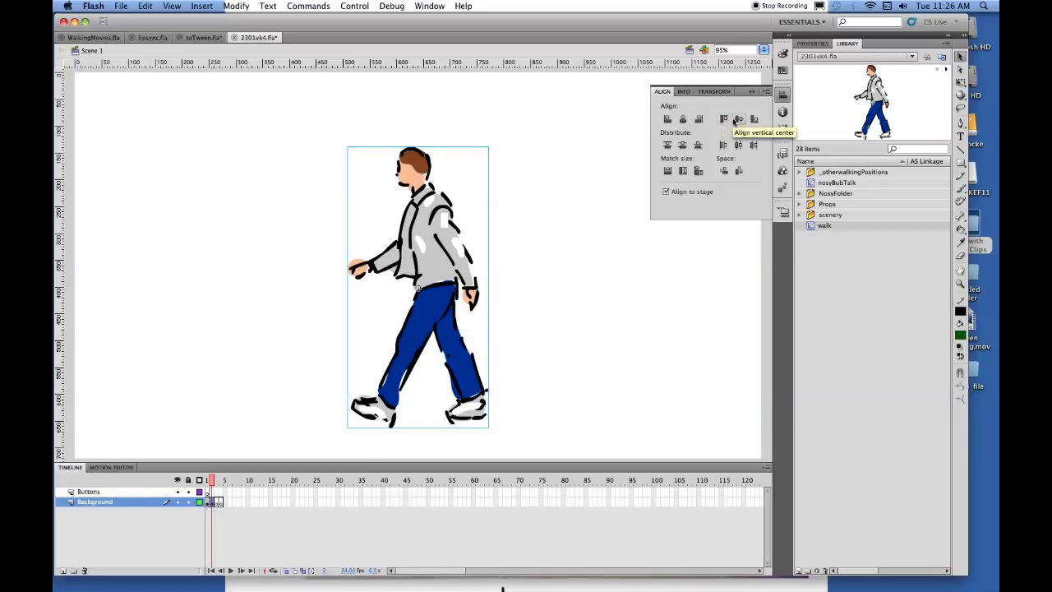
left_click(738, 120)
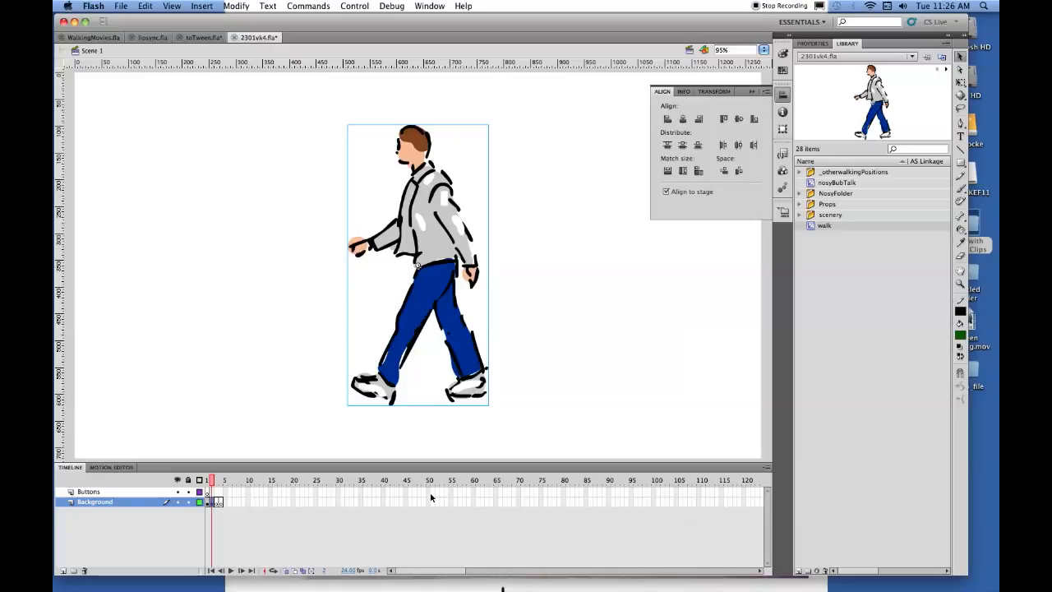
- Place the nosyBubTalk symbol on frame 3 of the Background layer, centred horizontally and aligned to the stage's bottom edge
left_click(216, 503)
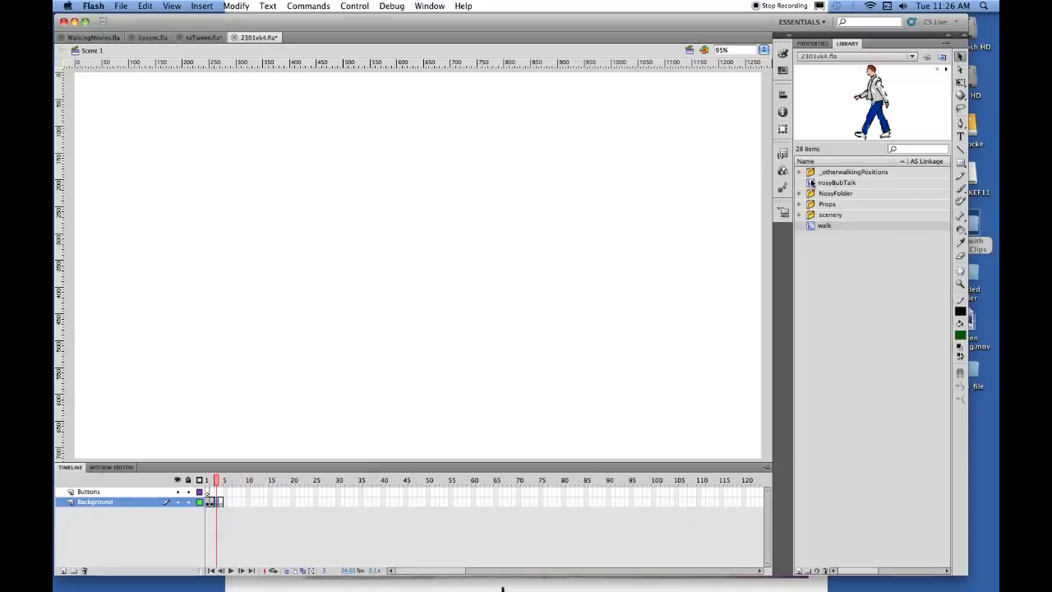
left_click_drag(811, 183, 411, 295)
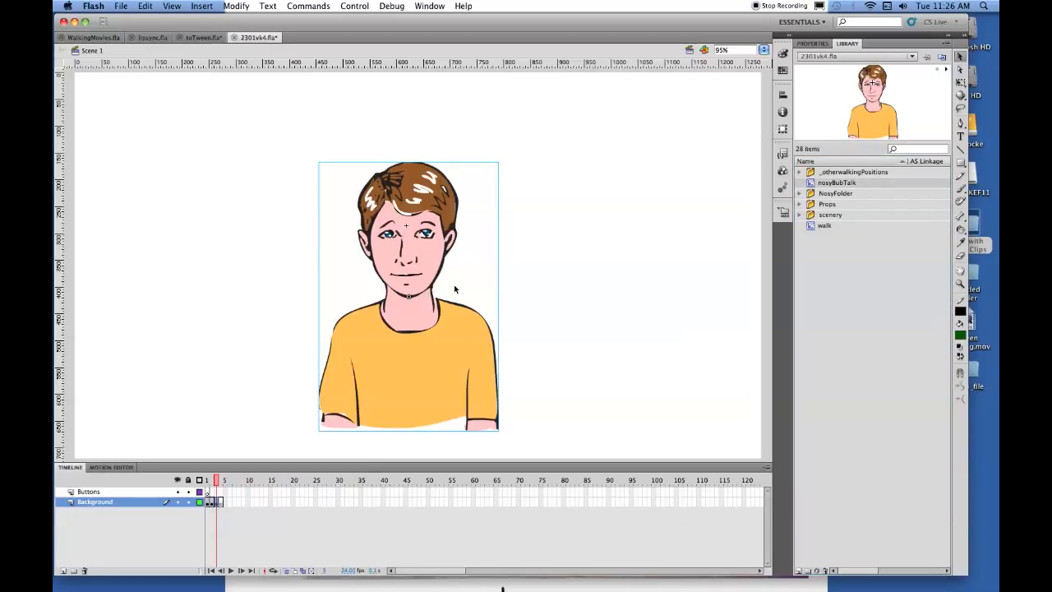
left_click(783, 95)
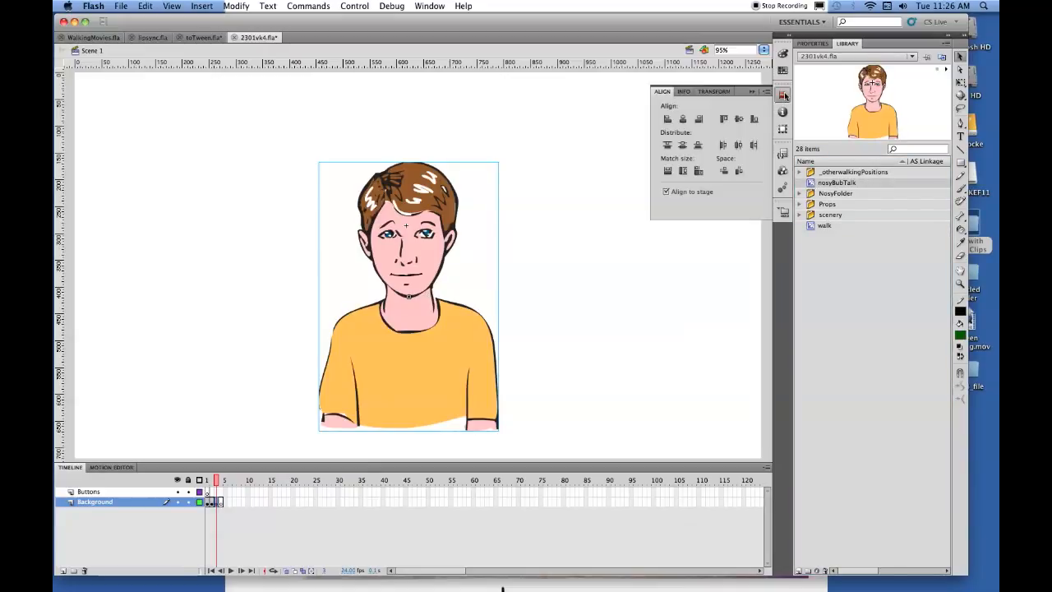
left_click(683, 119)
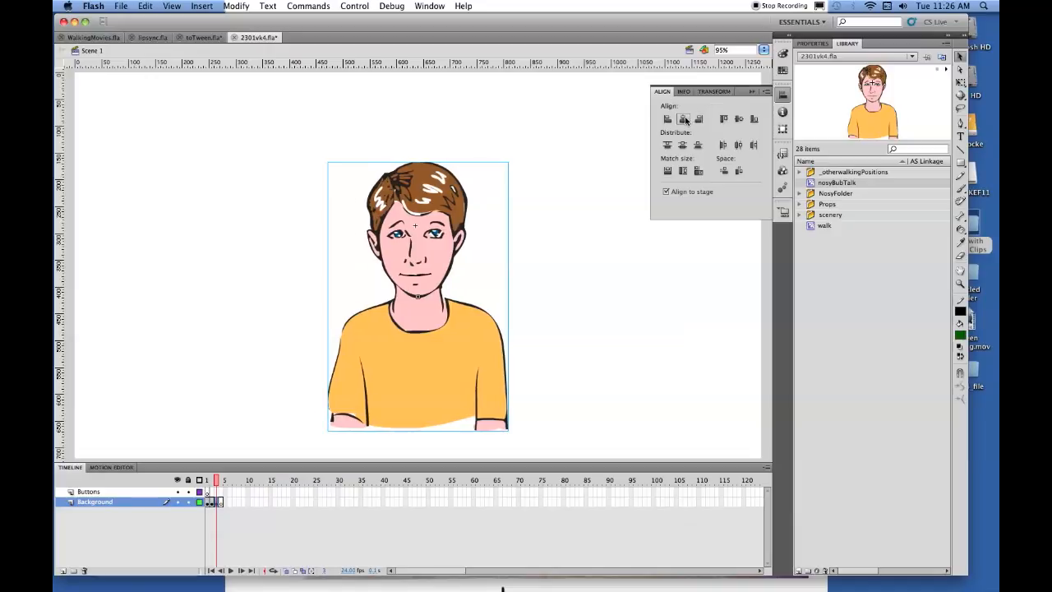
left_click(753, 119)
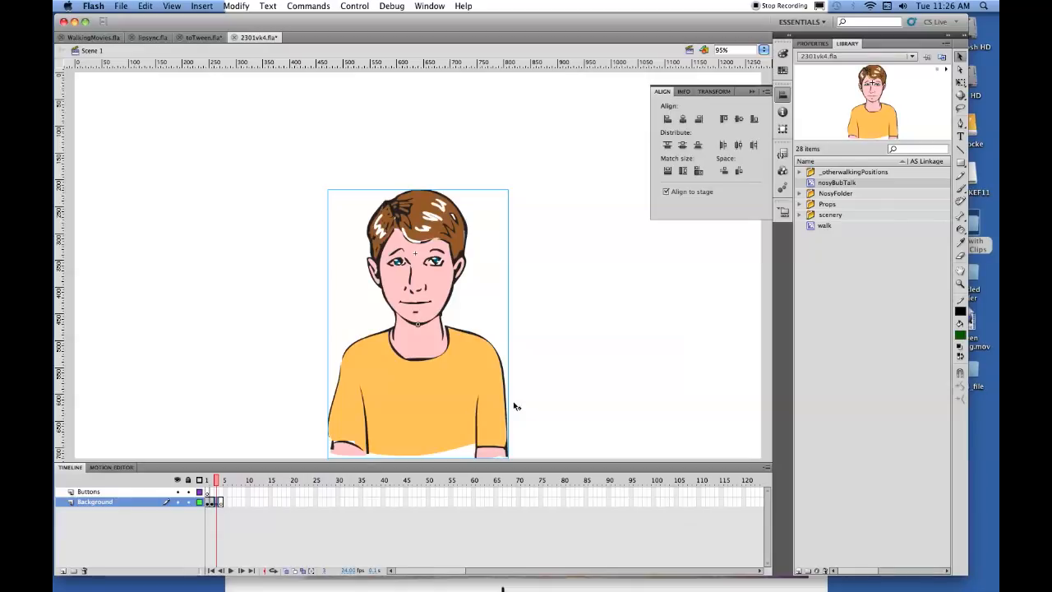
- Select frame 4 of the Background layer and open the Anvil symbol from the Props folder for editing
left_click(220, 503)
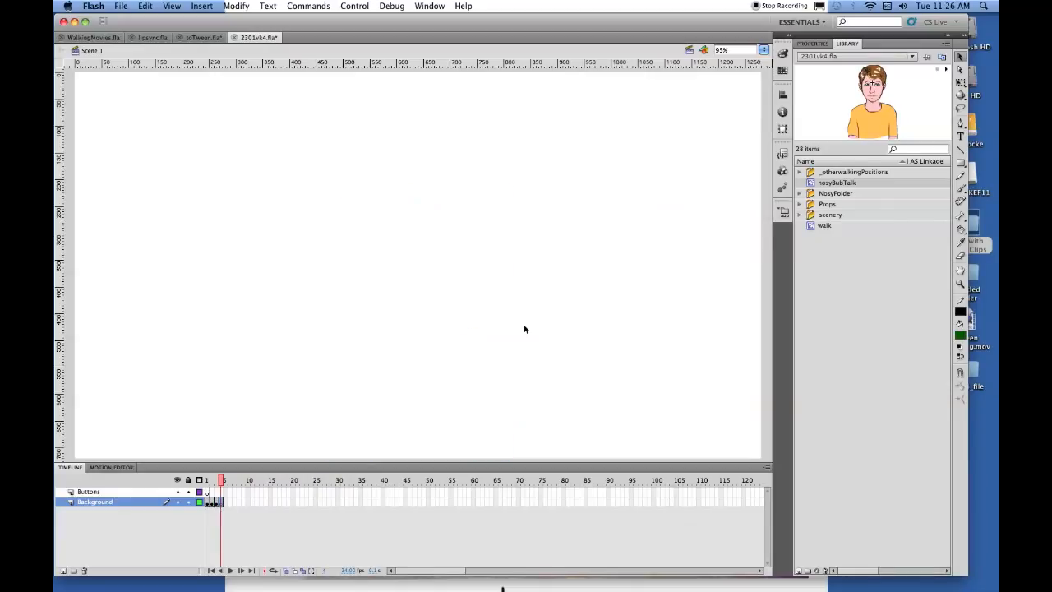
left_click(800, 205)
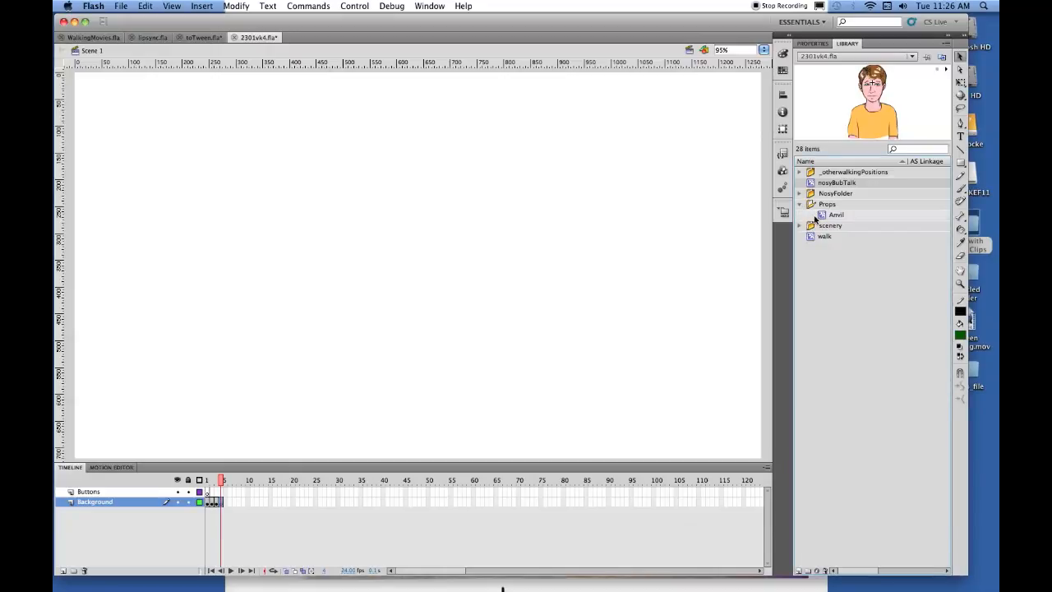
left_click(823, 216)
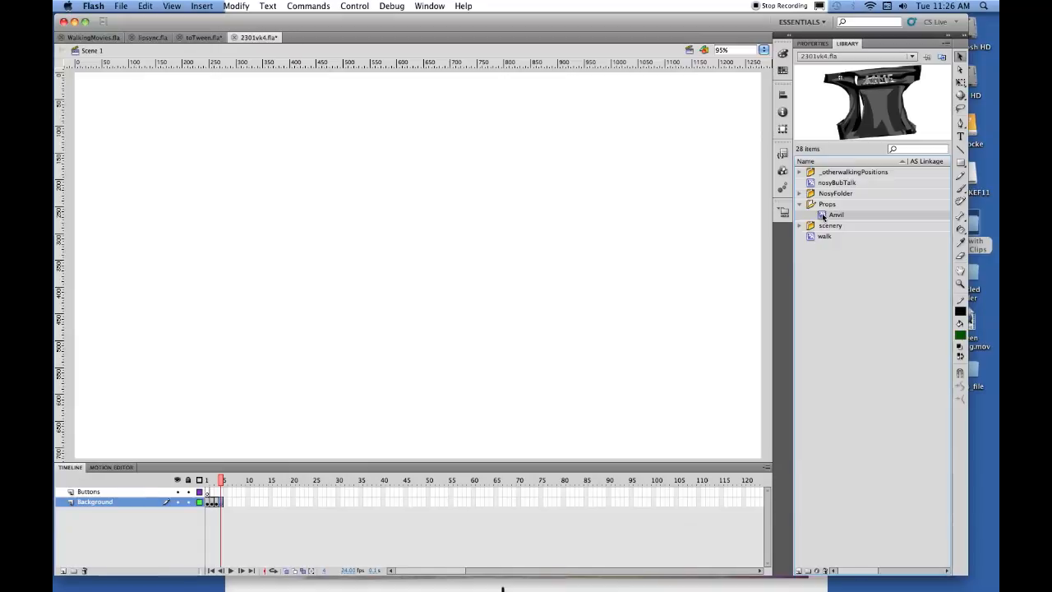
double_click(823, 216)
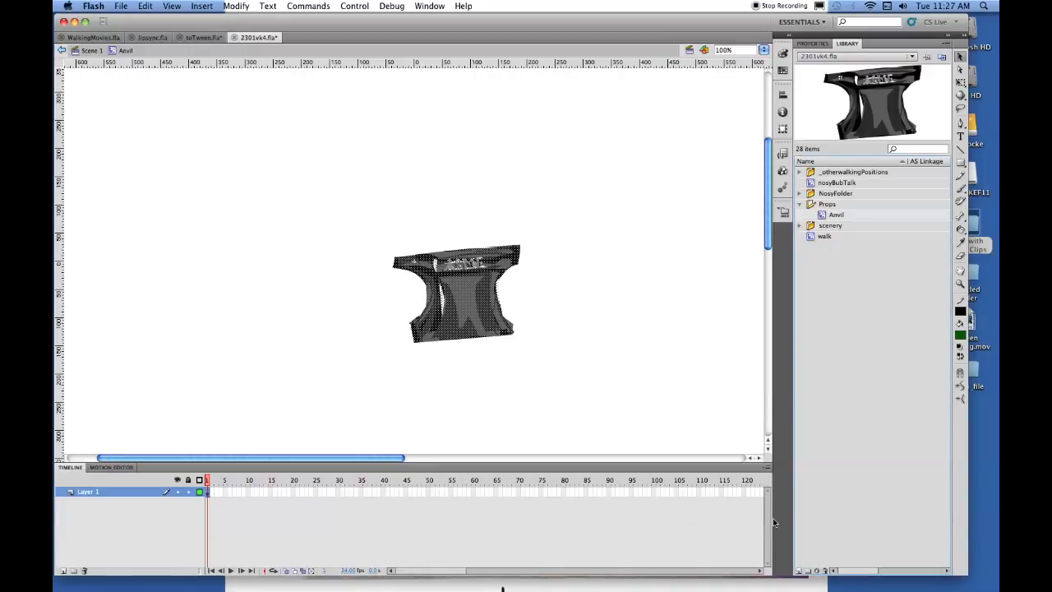
- Create a new movie clip symbol named DropAnvil in the library root
left_click(799, 571)
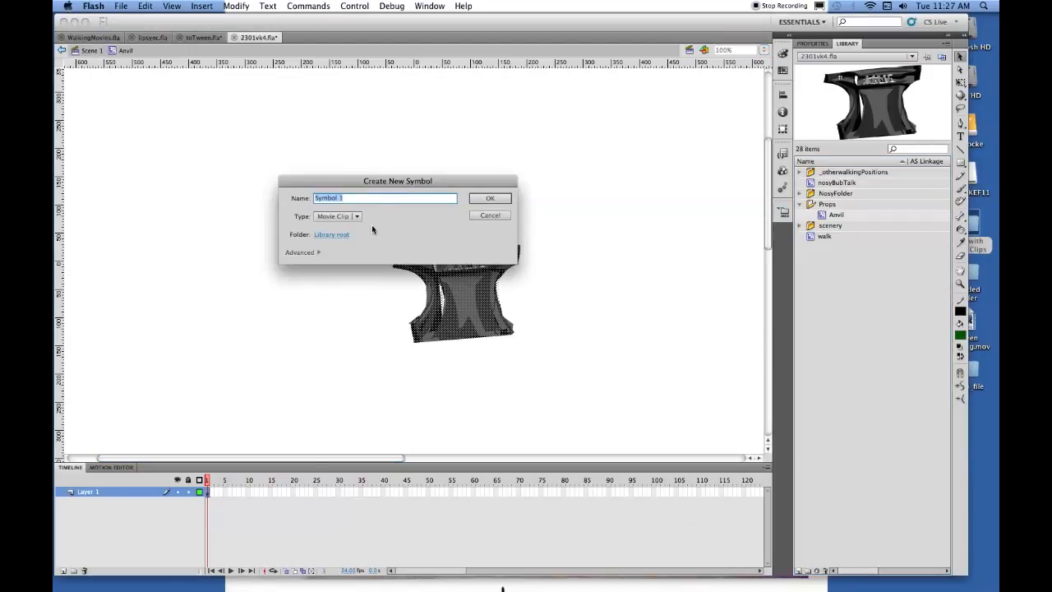
type("Dro")
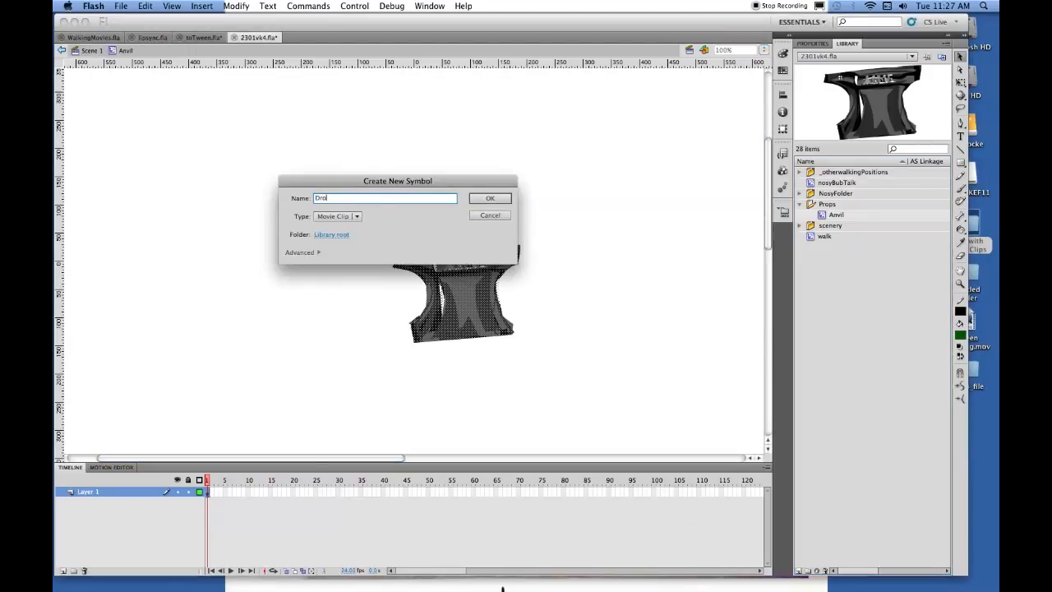
type("pAnvil")
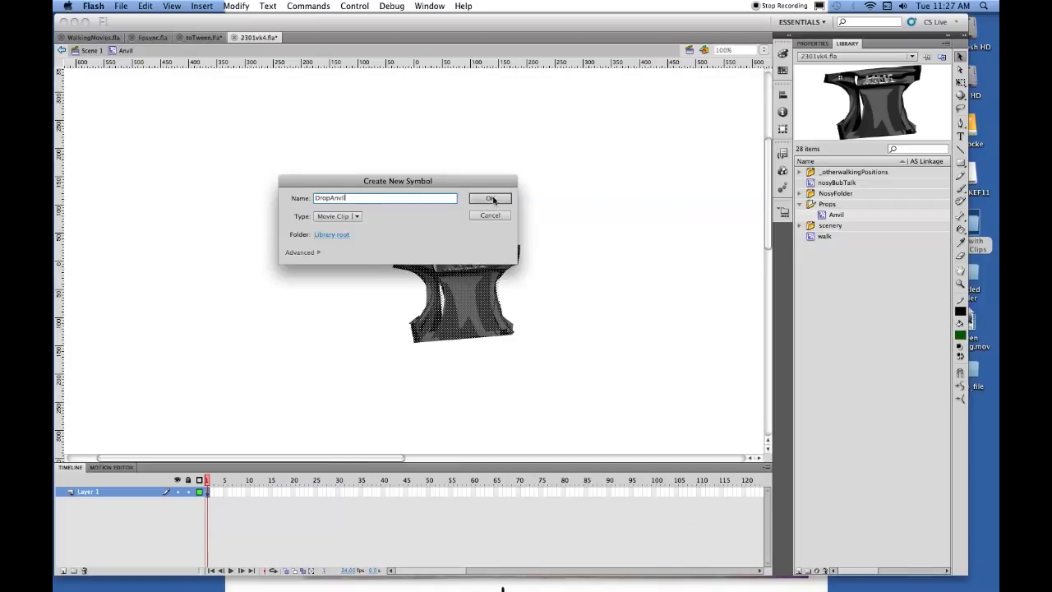
left_click(490, 199)
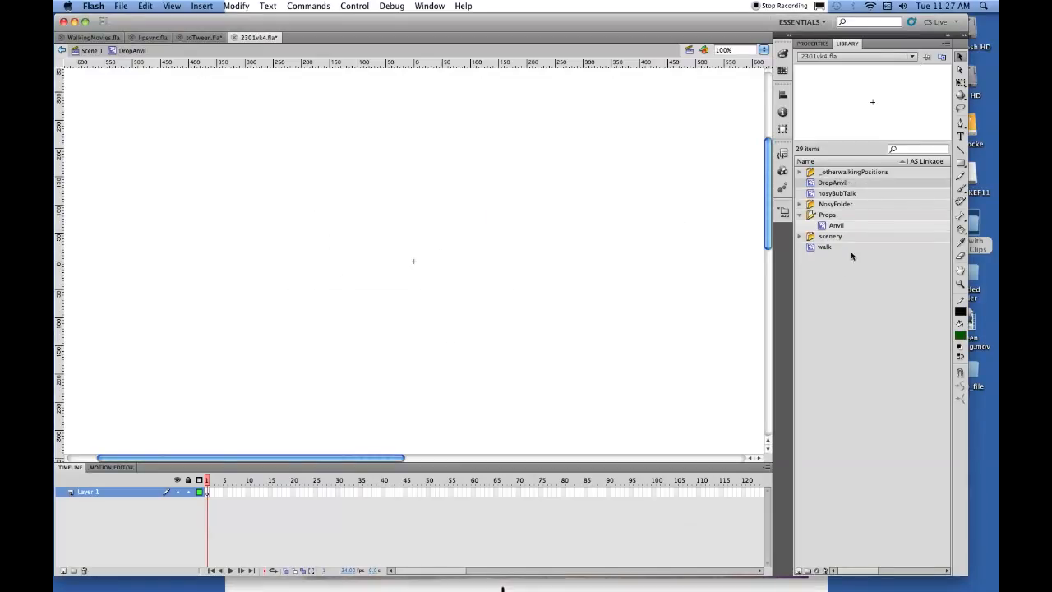
- Place the Anvil symbol inside DropAnvil and align its top and left edges to the registration point
left_click_drag(822, 226, 473, 281)
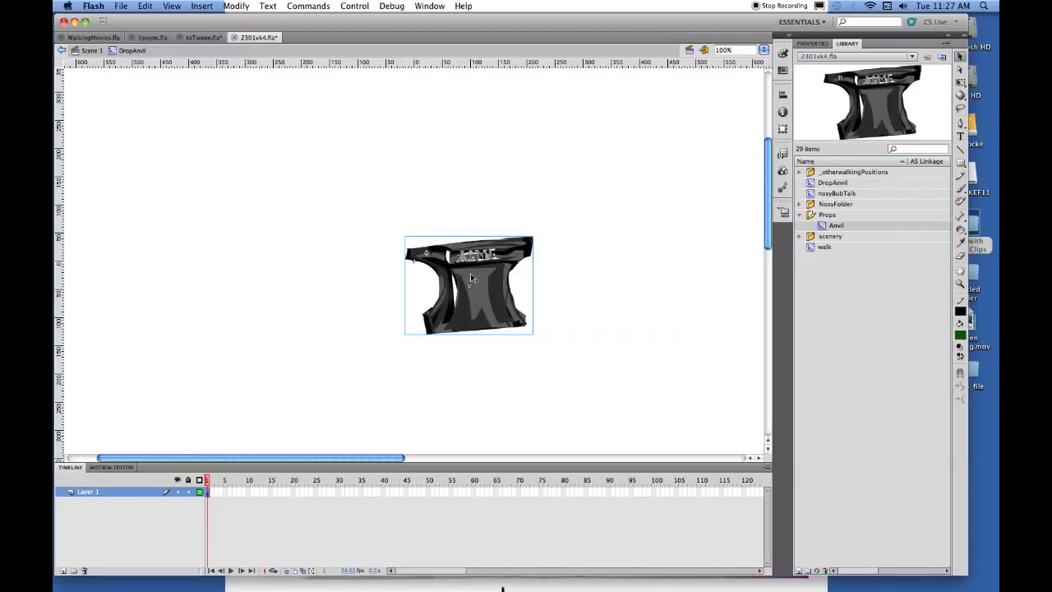
left_click(783, 96)
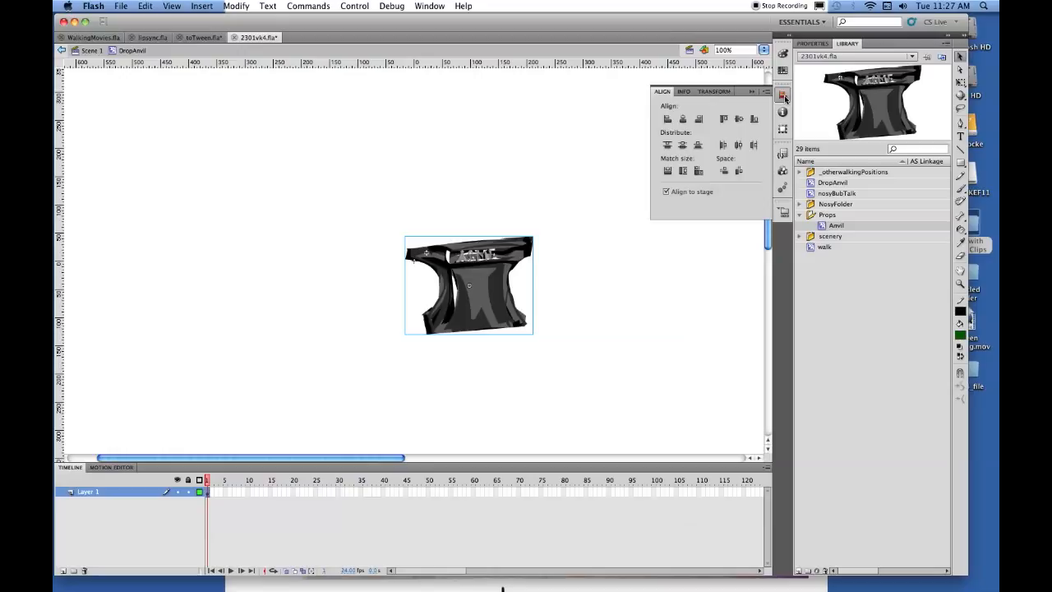
left_click(724, 119)
left_click(668, 119)
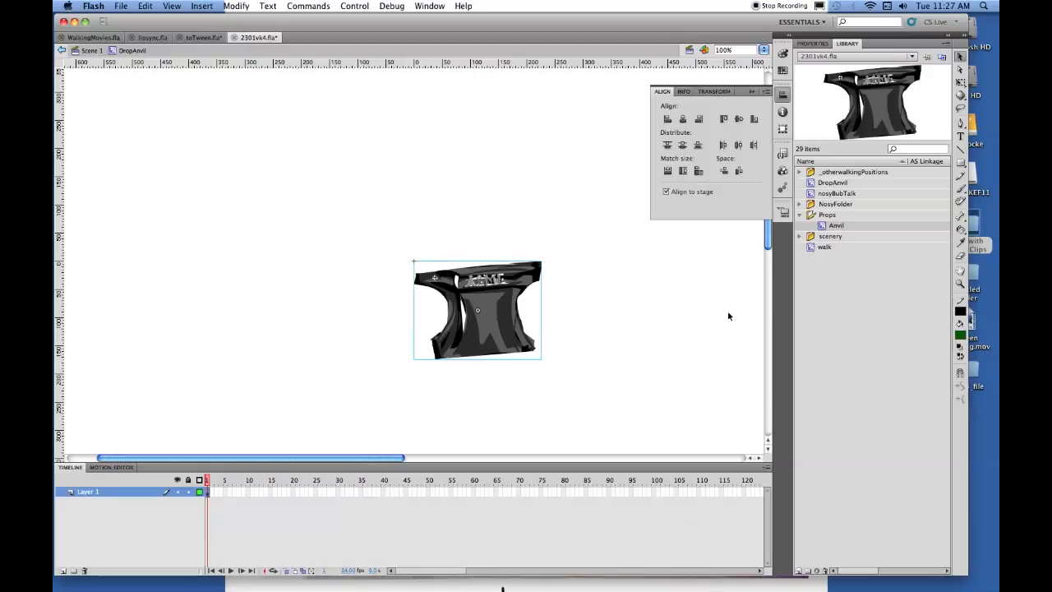
- Show the motion presets in an enlarged floating window and preview the default bounce-smoosh preset
left_click_drag(767, 240, 770, 281)
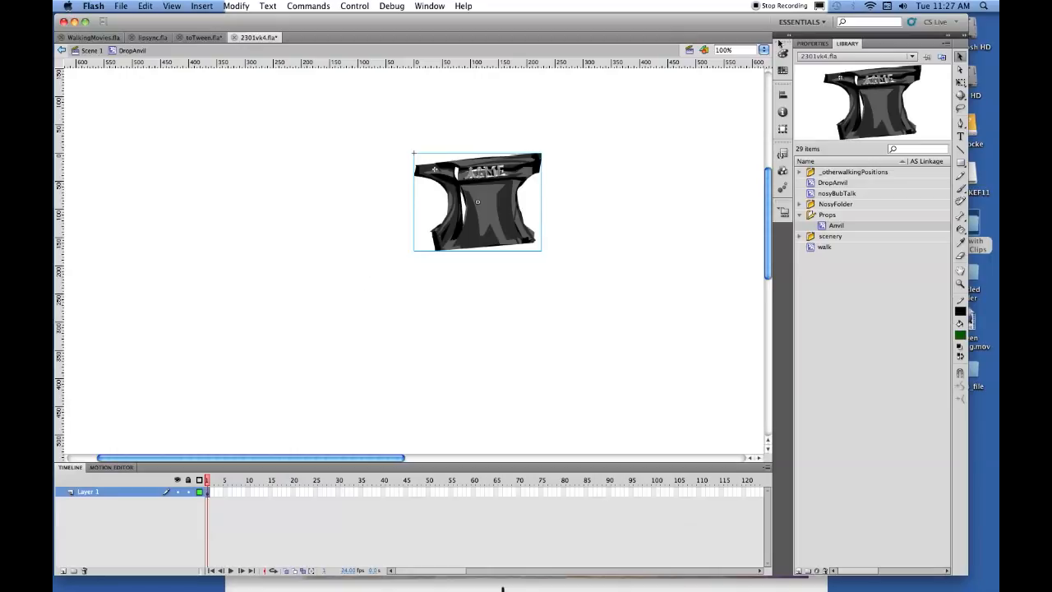
left_click(430, 6)
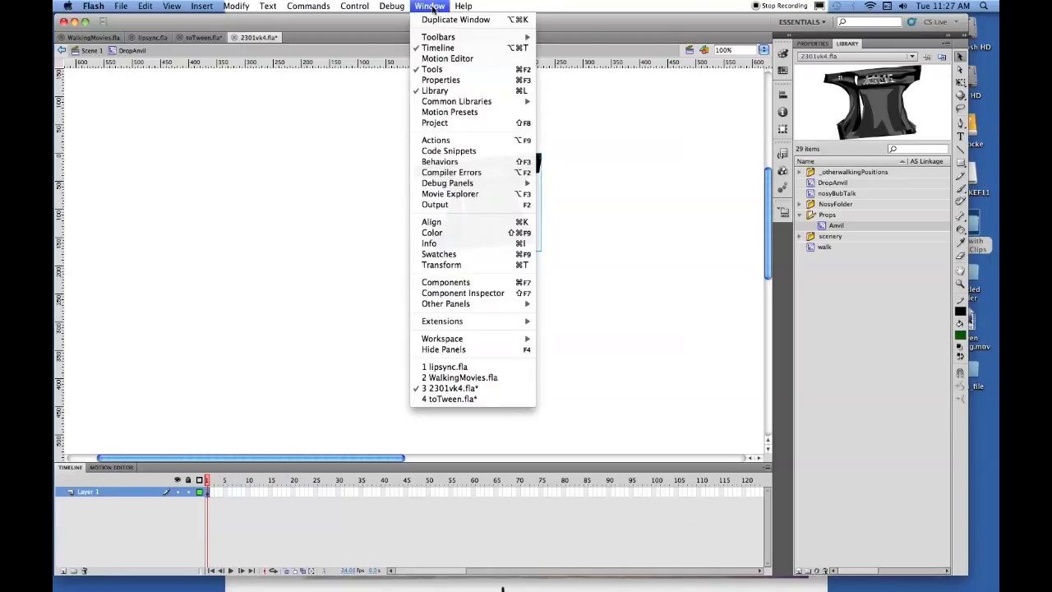
left_click(475, 113)
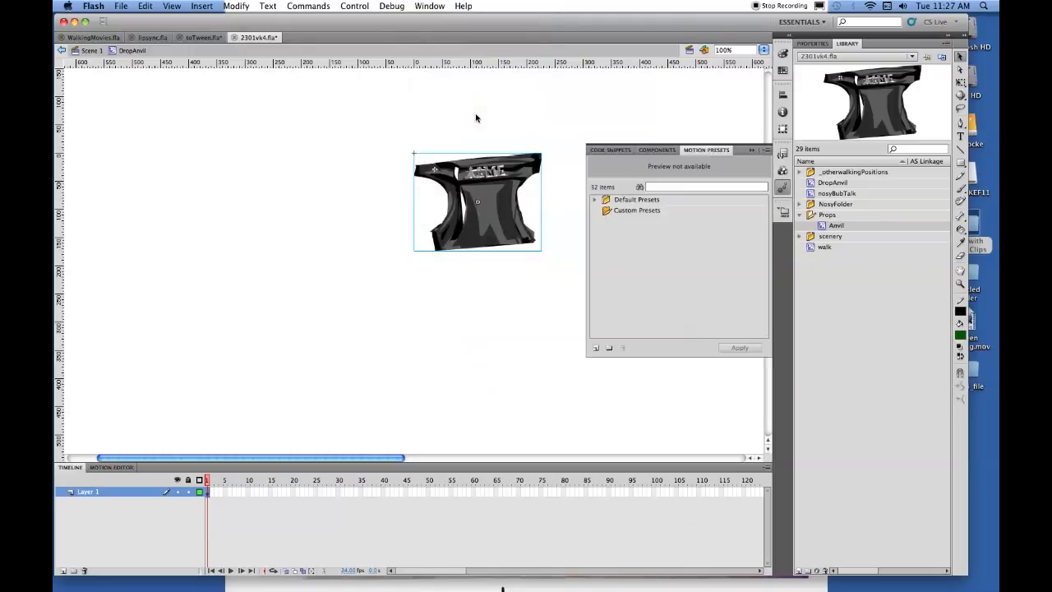
left_click(595, 199)
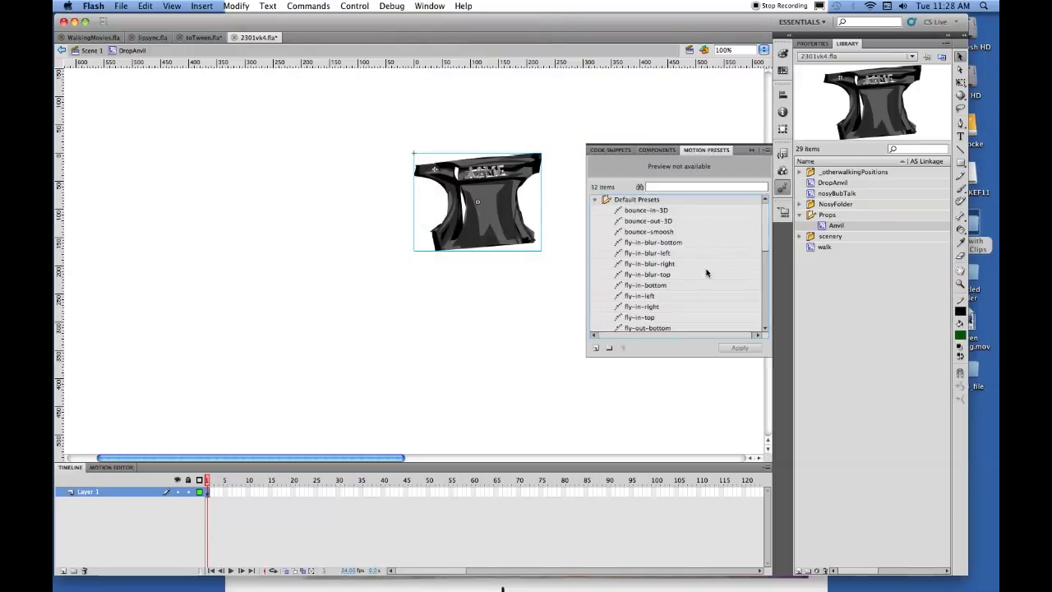
left_click(645, 233)
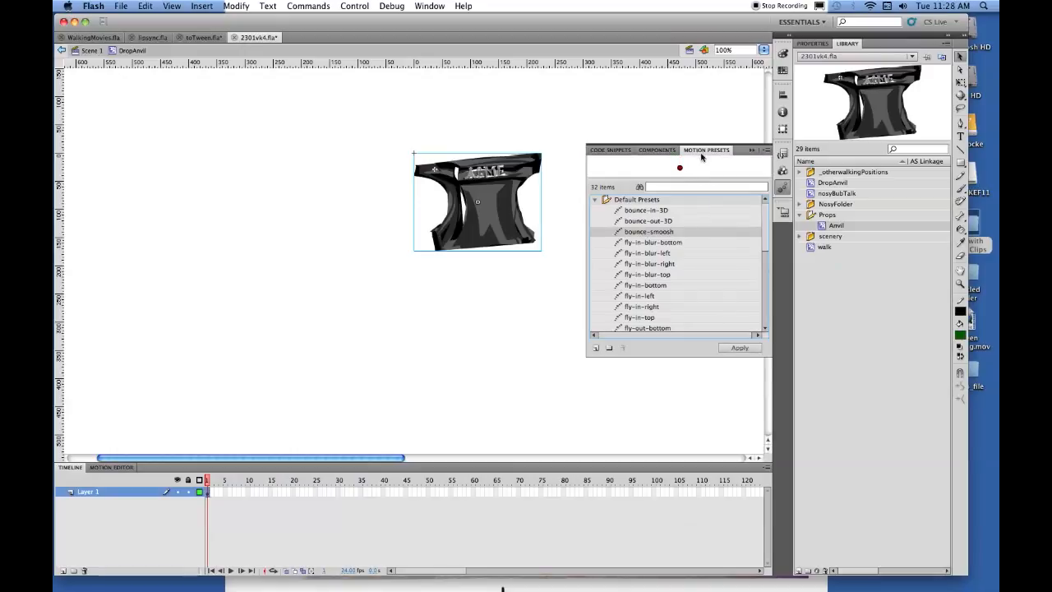
left_click_drag(720, 150, 715, 214)
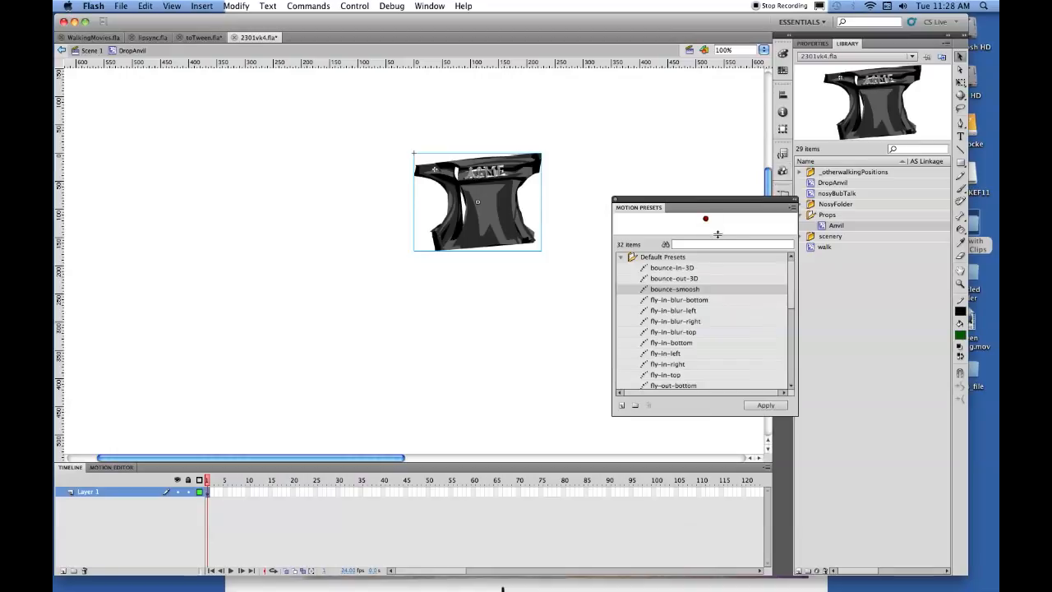
left_click_drag(707, 199, 647, 59)
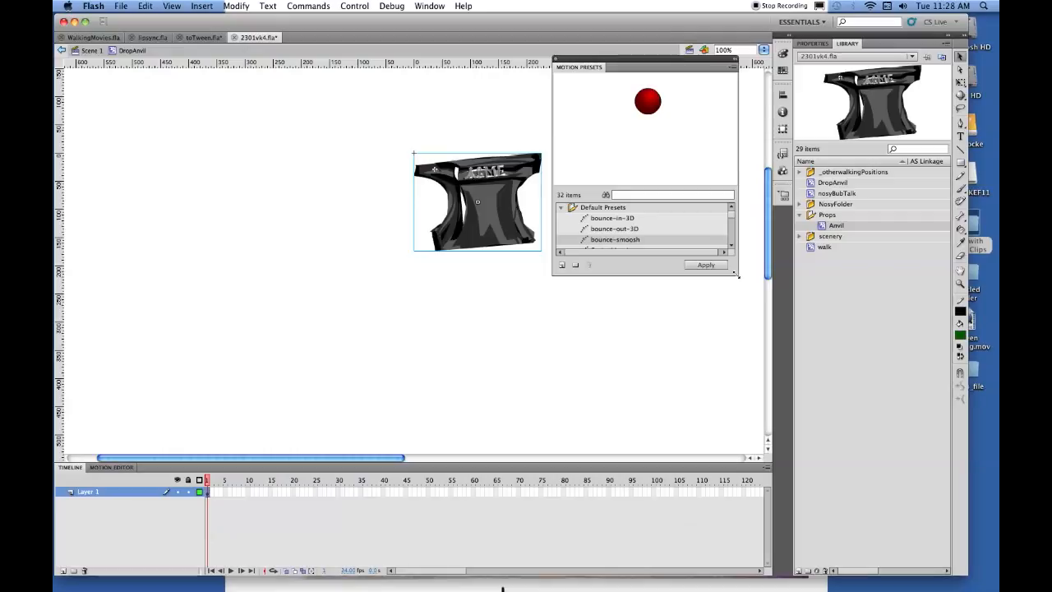
left_click_drag(736, 275, 738, 374)
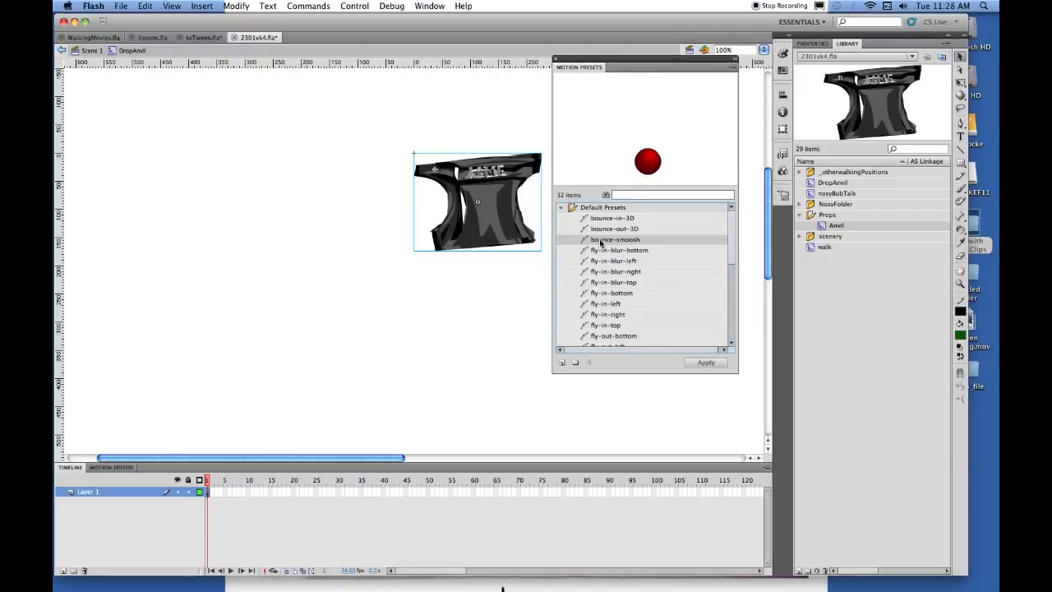
- Preview the fly-in-top, pulse, large-bounce and med-bounce motion presets
left_click(608, 326)
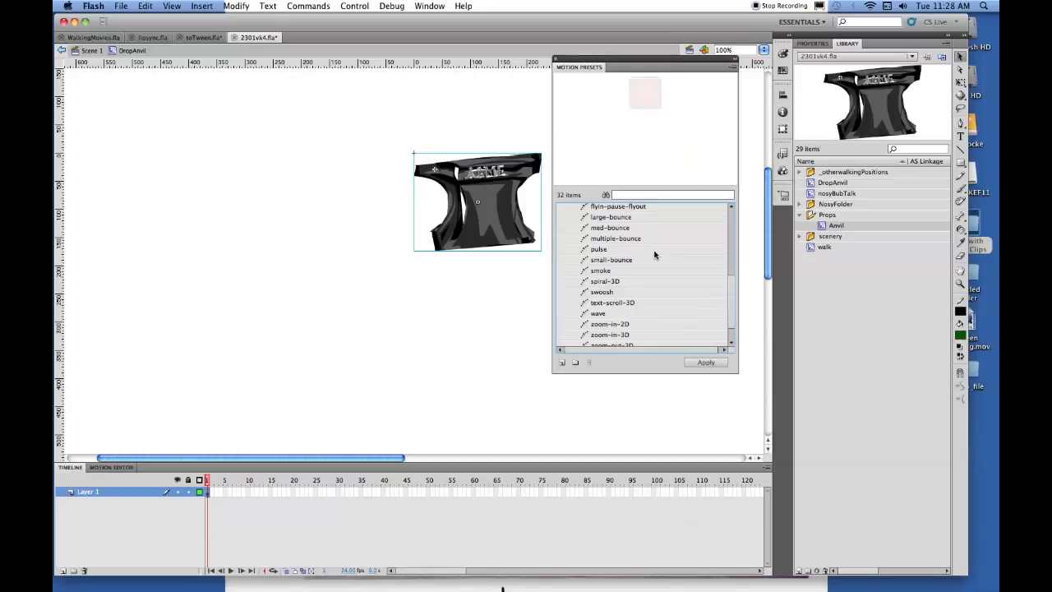
left_click(596, 252)
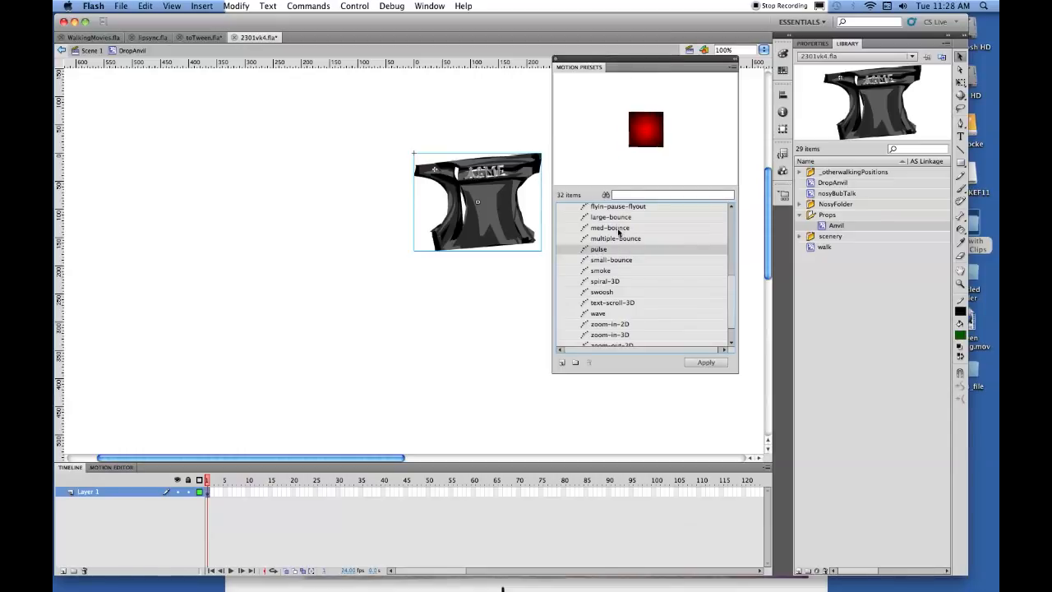
left_click(617, 218)
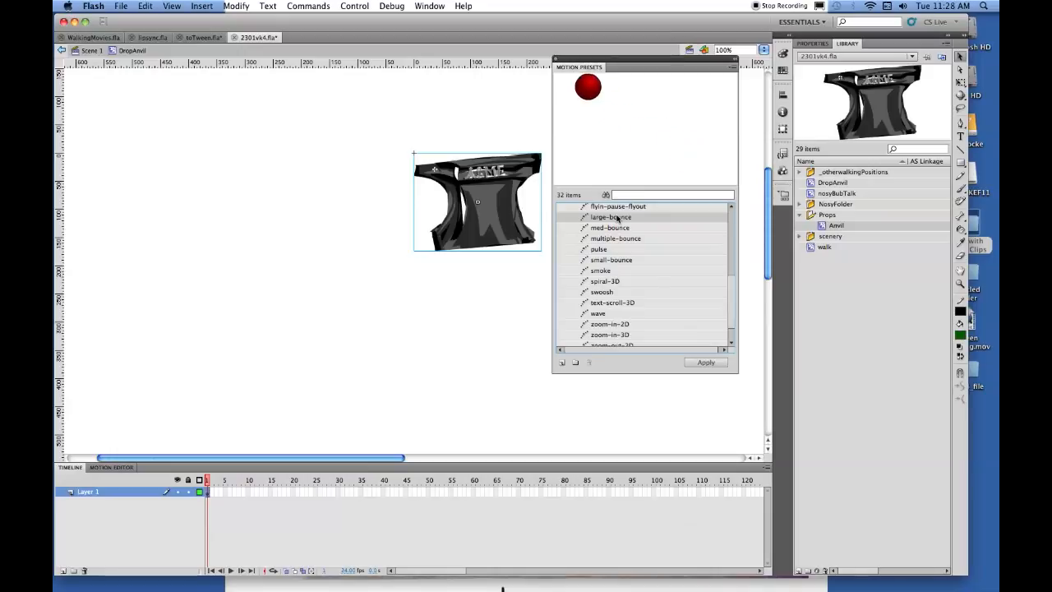
scroll(649, 320, "up", 3)
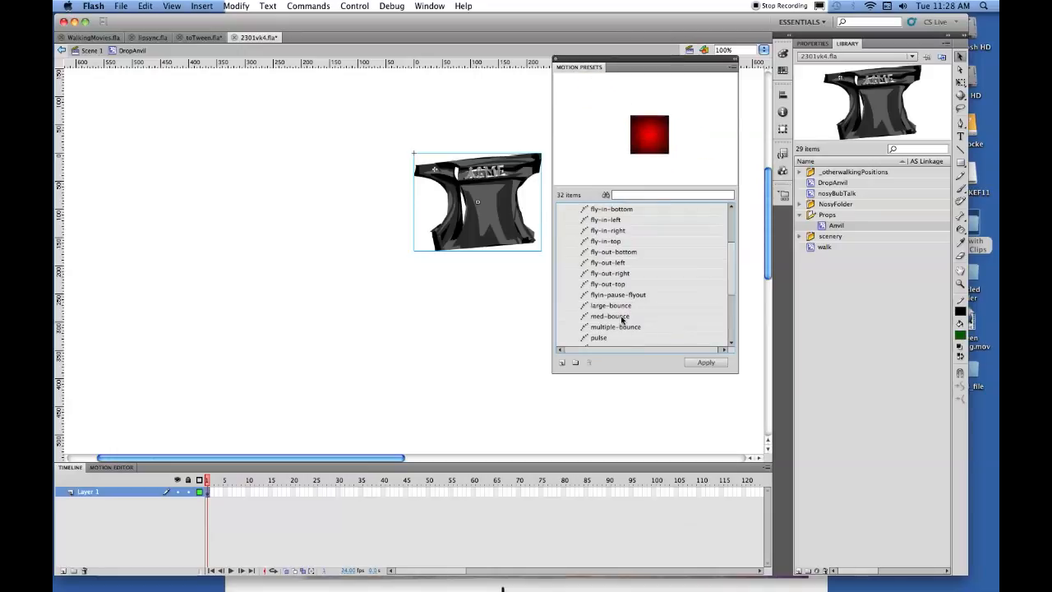
left_click(622, 318)
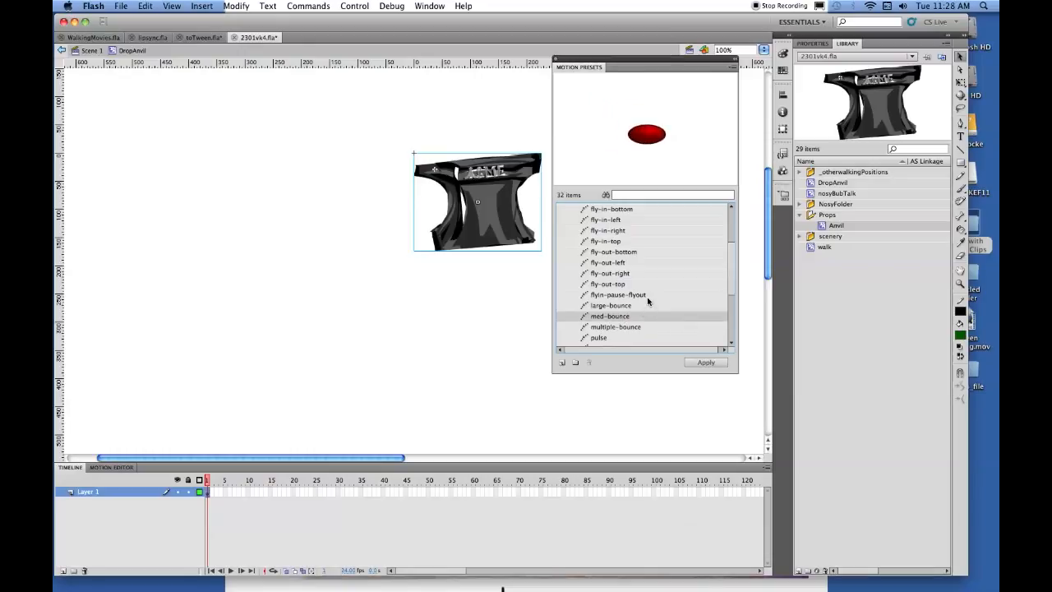
scroll(646, 302, "up", 3)
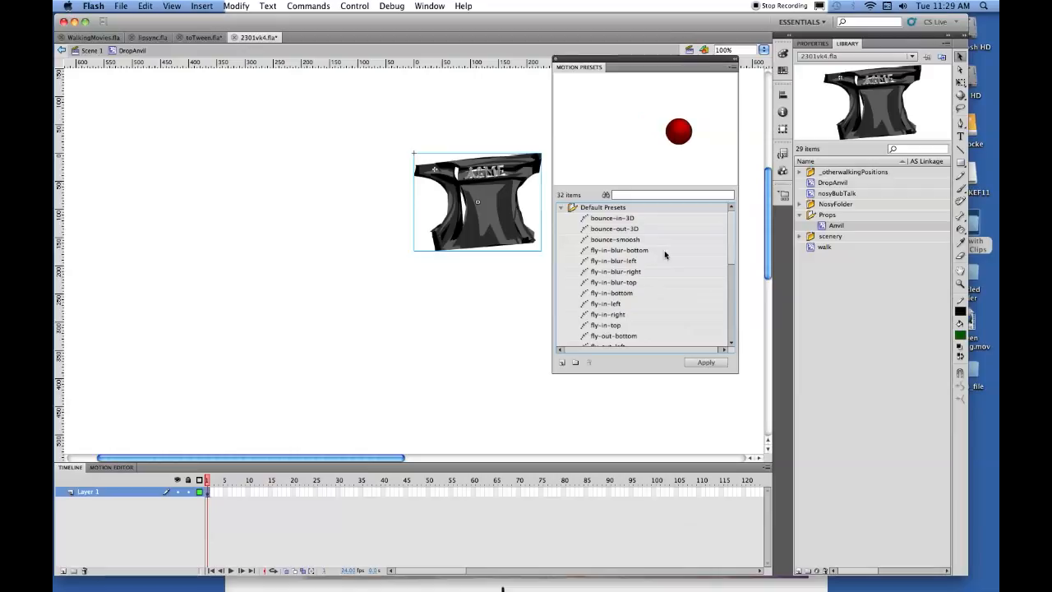
- Apply the bounce-smoosh motion preset to the anvil, play the animation and close the motion presets
left_click(603, 240)
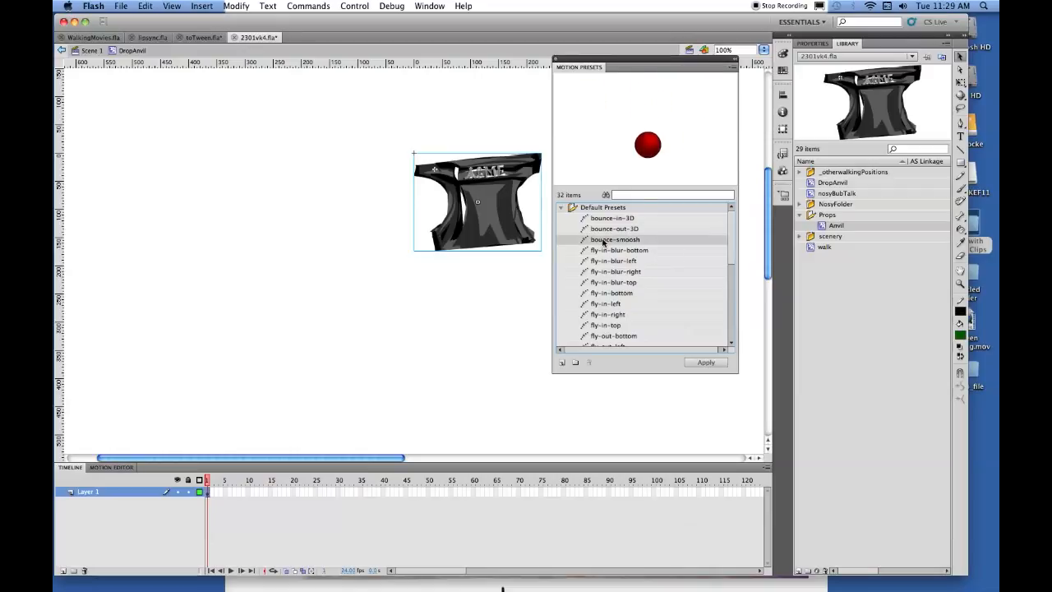
left_click(717, 363)
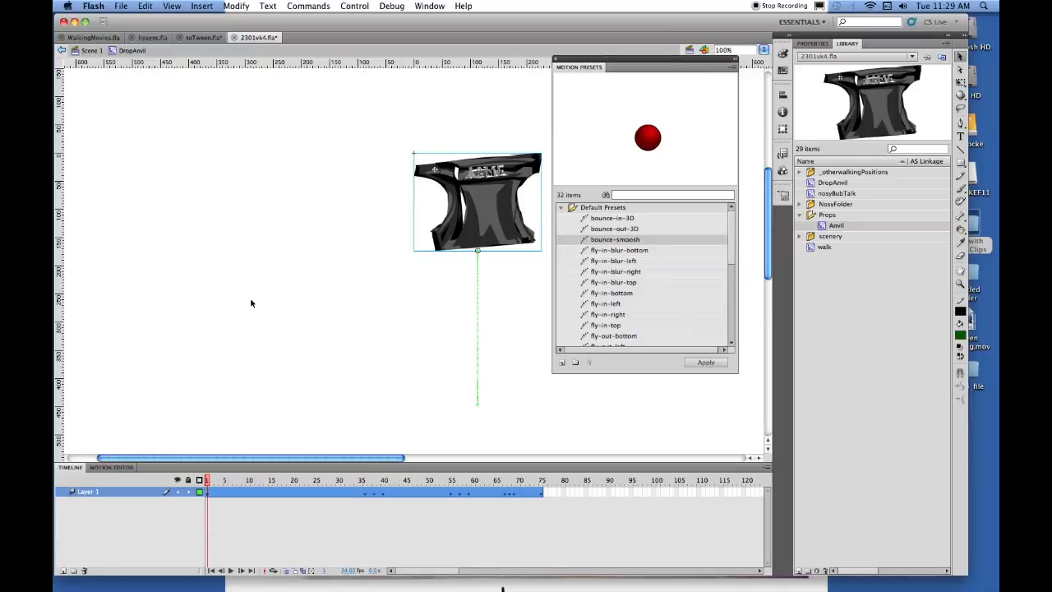
key("Return")
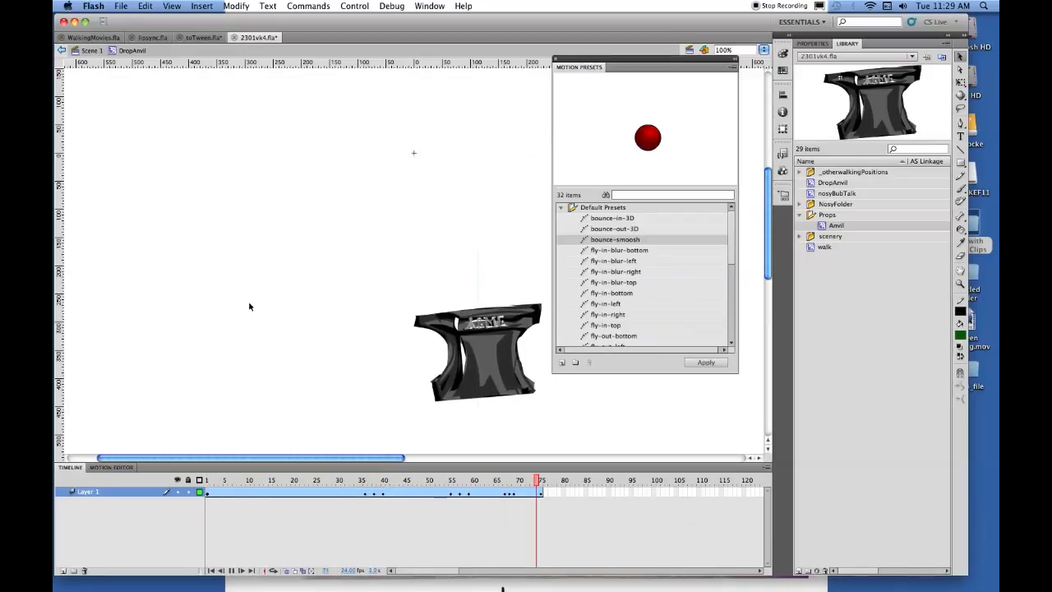
left_click(557, 61)
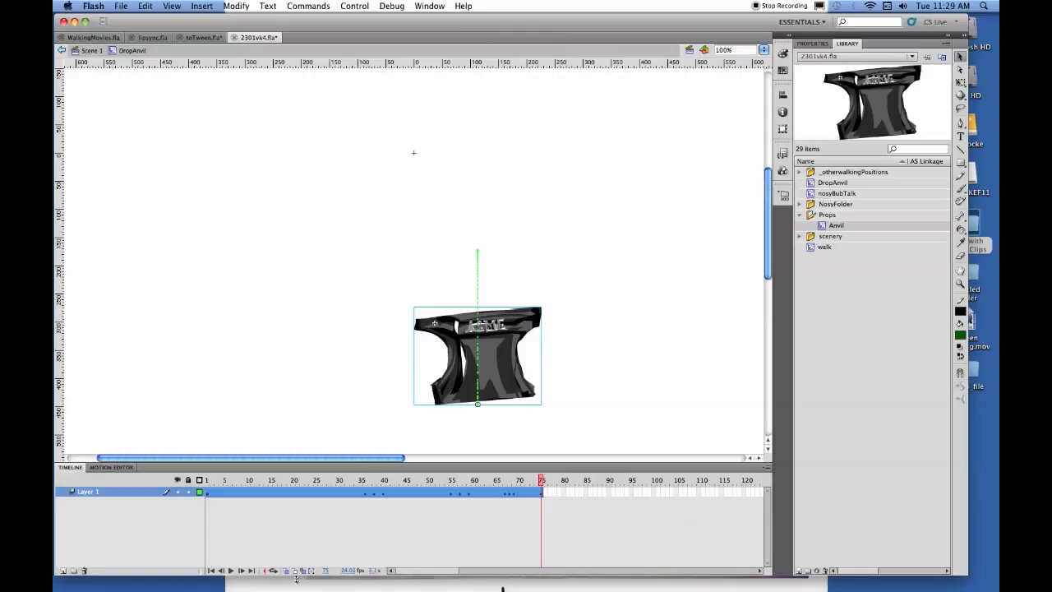
- Add a new layer to DropAnvil and paste a copy of the anvil in place into a blank keyframe at frame 75
left_click(63, 570)
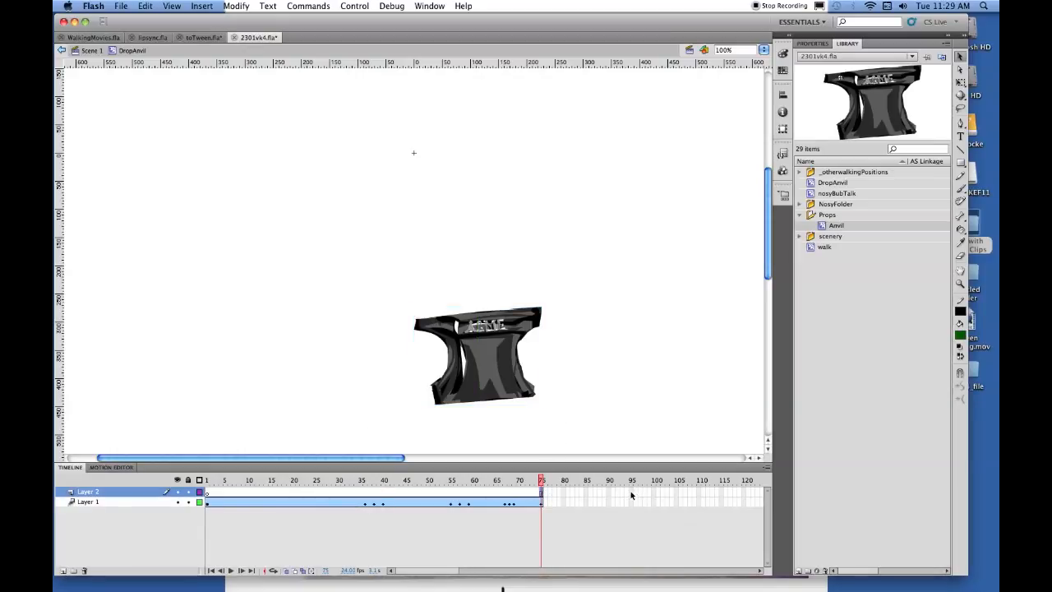
left_click(582, 521)
left_click(496, 376)
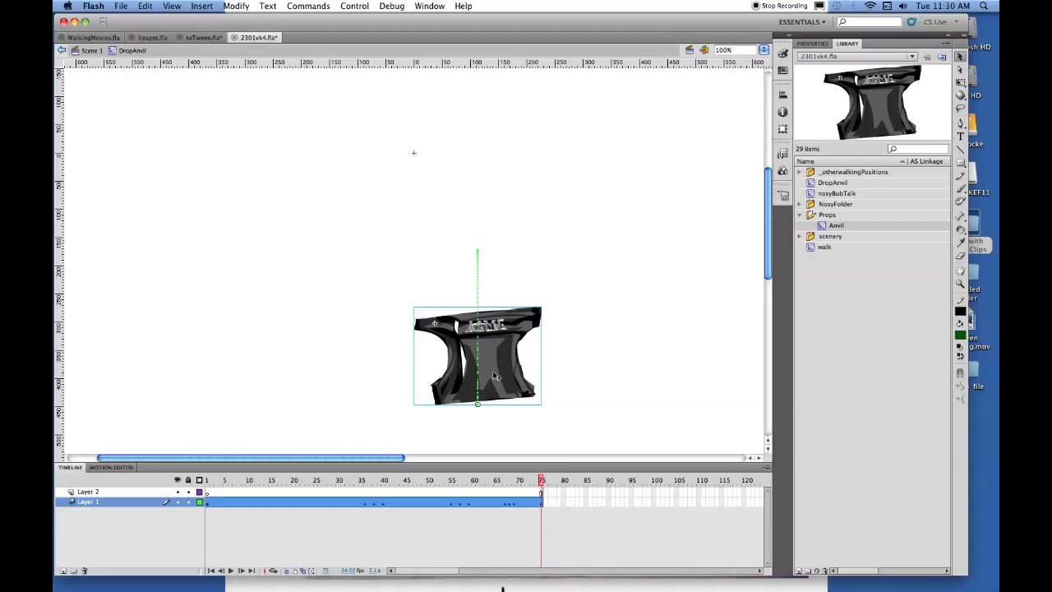
left_click(541, 492)
right_click(542, 492)
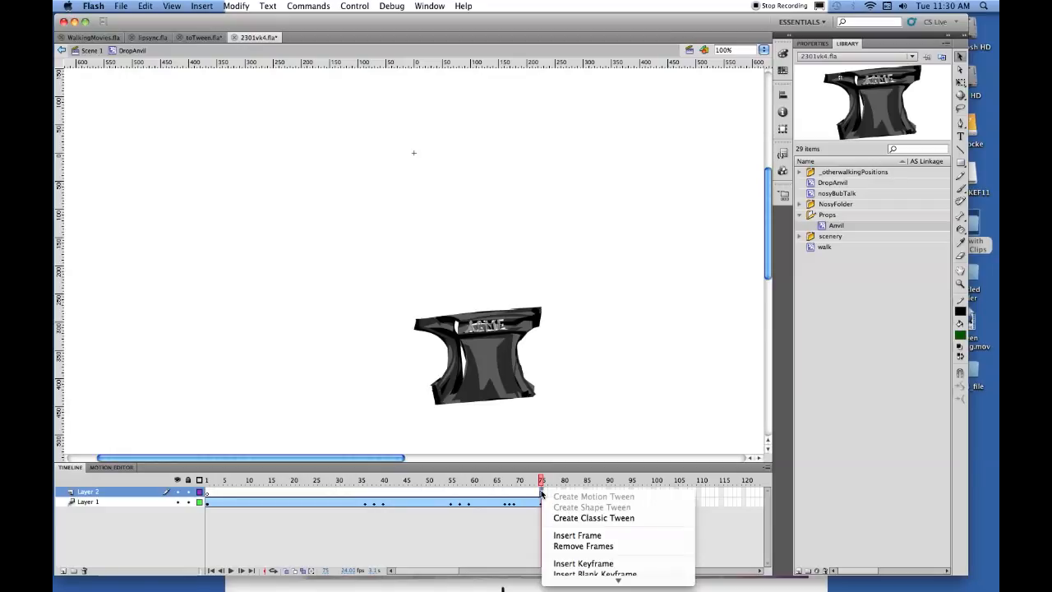
left_click(590, 574)
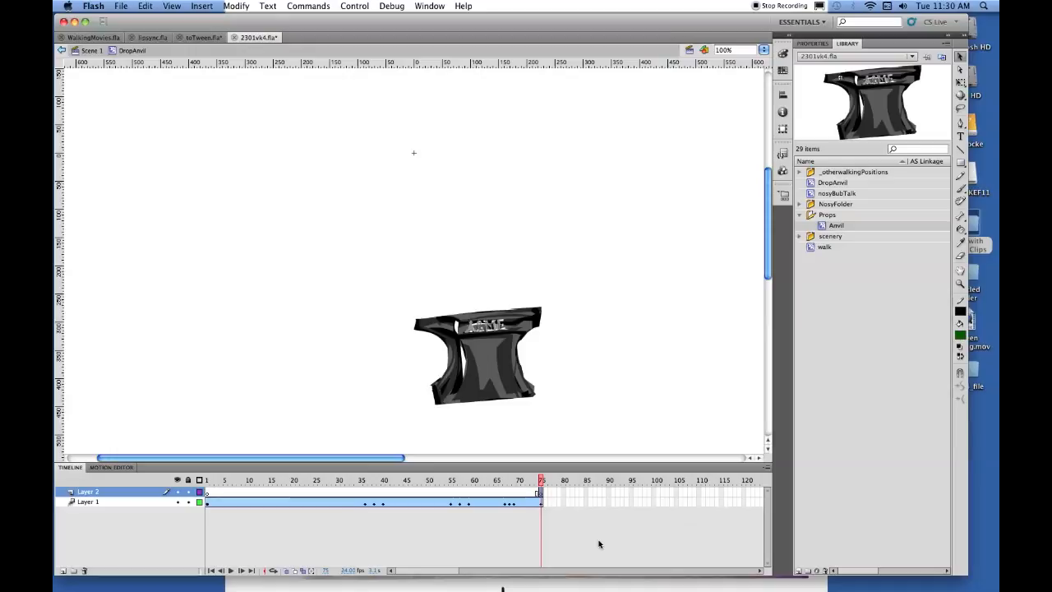
key("shift+super+v")
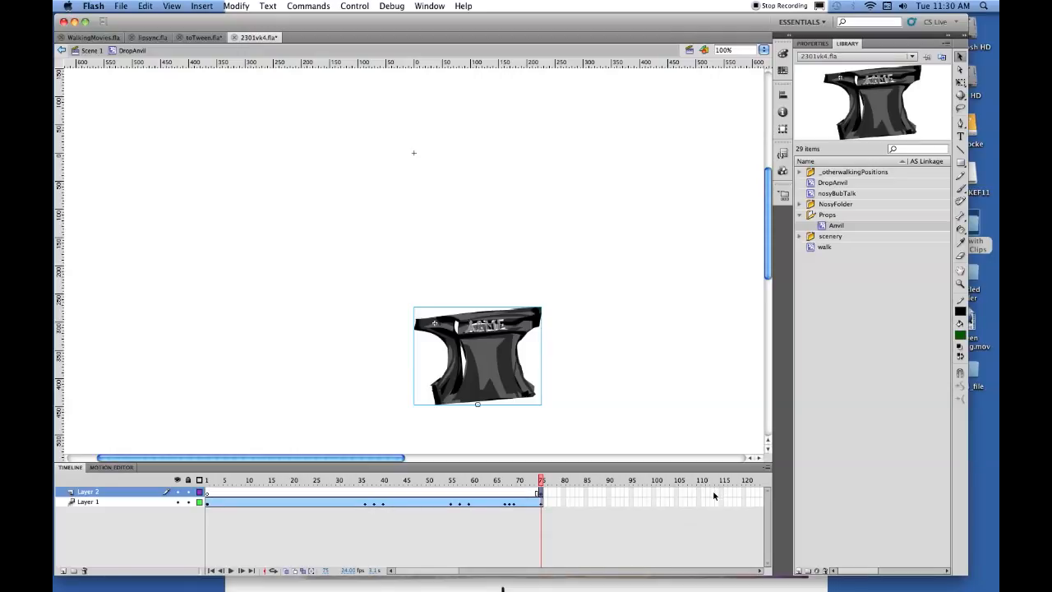
- Extend Layer 2 to frame 120 so the landed anvil holds, and play the animation
left_click(744, 493)
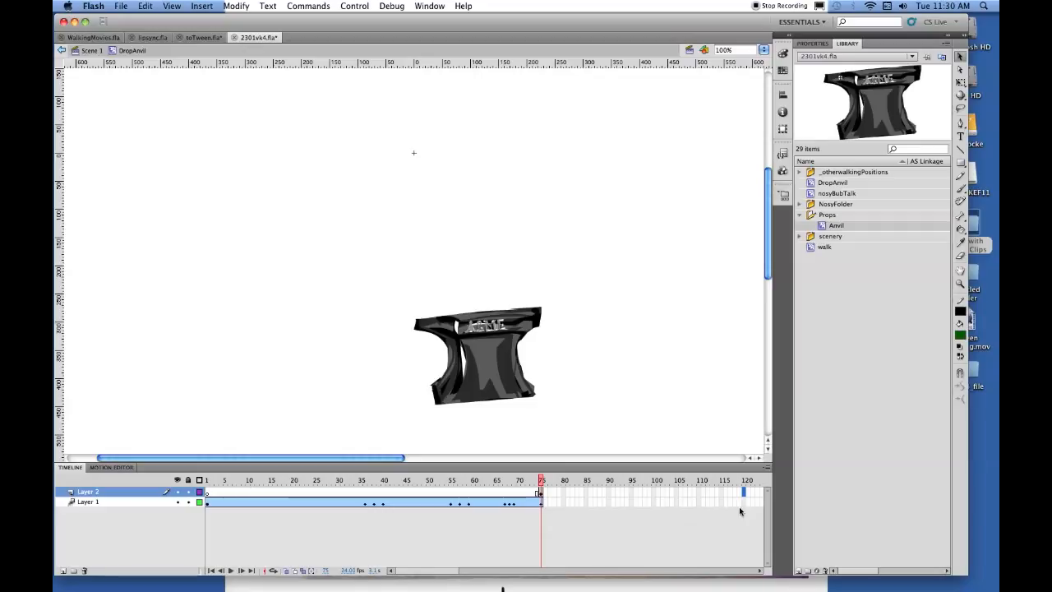
key("F6")
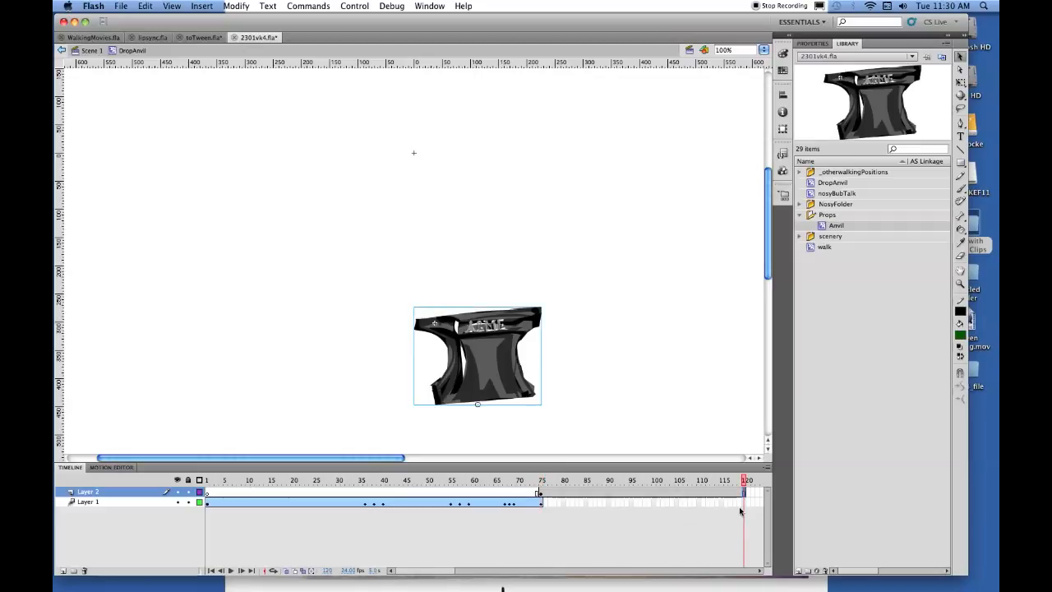
left_click(394, 108)
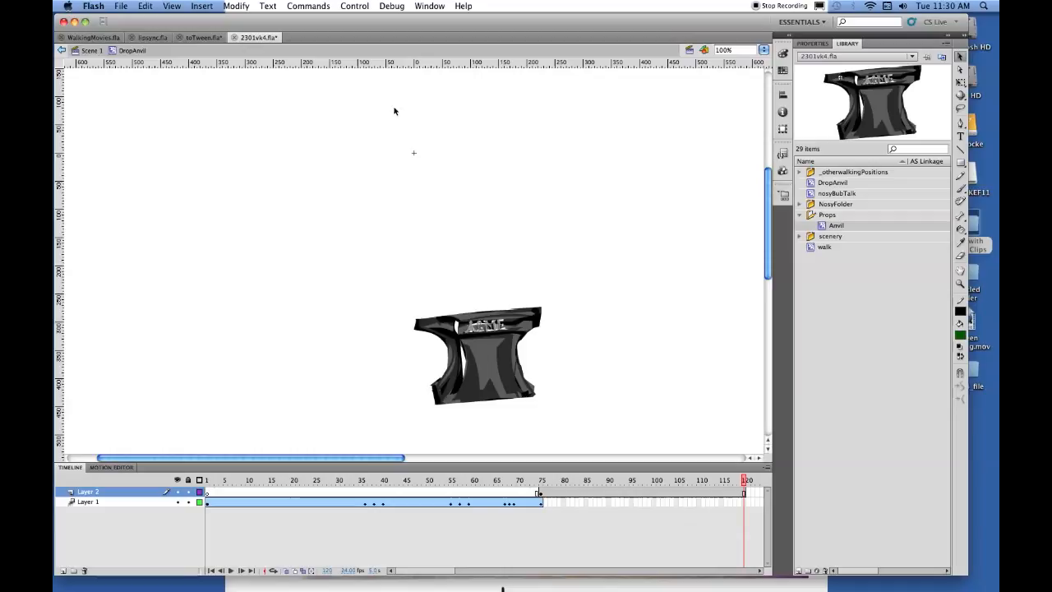
key("Return")
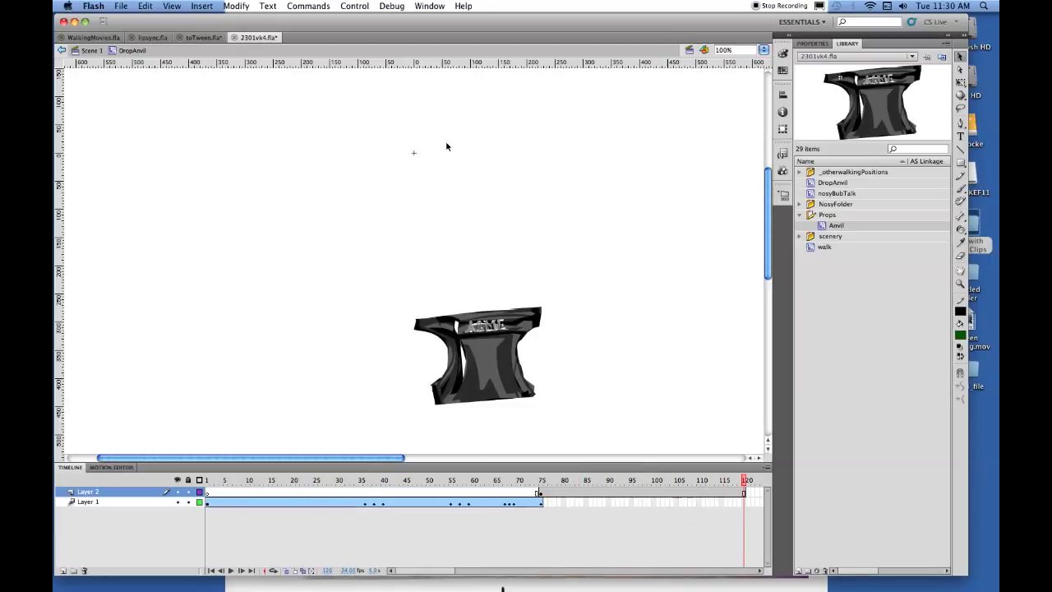
- Return to Scene 1, place the DropAnvil movie clip near the top of the stage on the Background layer and centre it horizontally
left_click(72, 52)
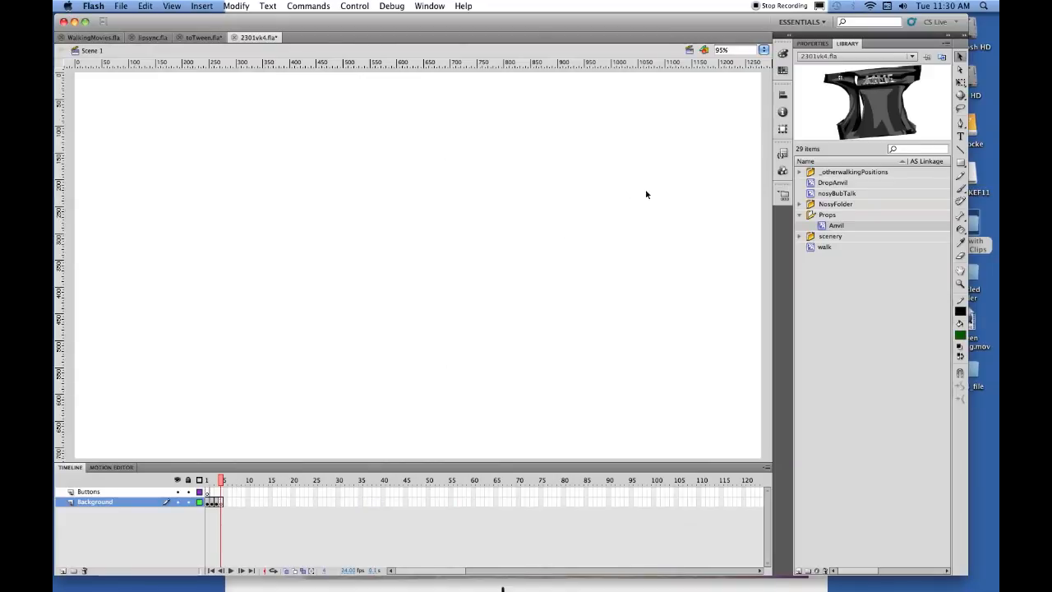
left_click_drag(833, 182, 454, 160)
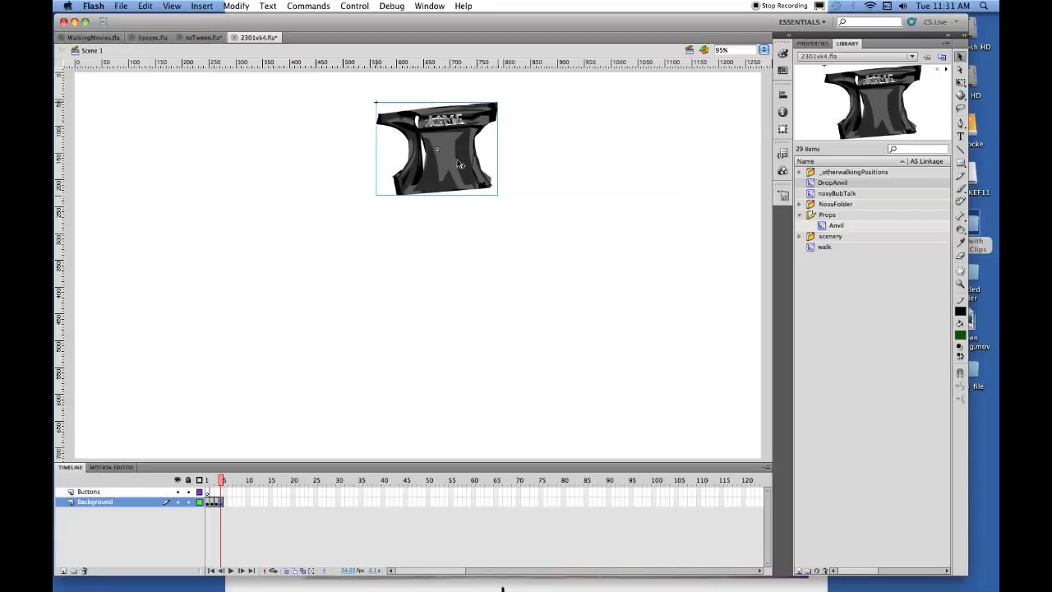
left_click(783, 96)
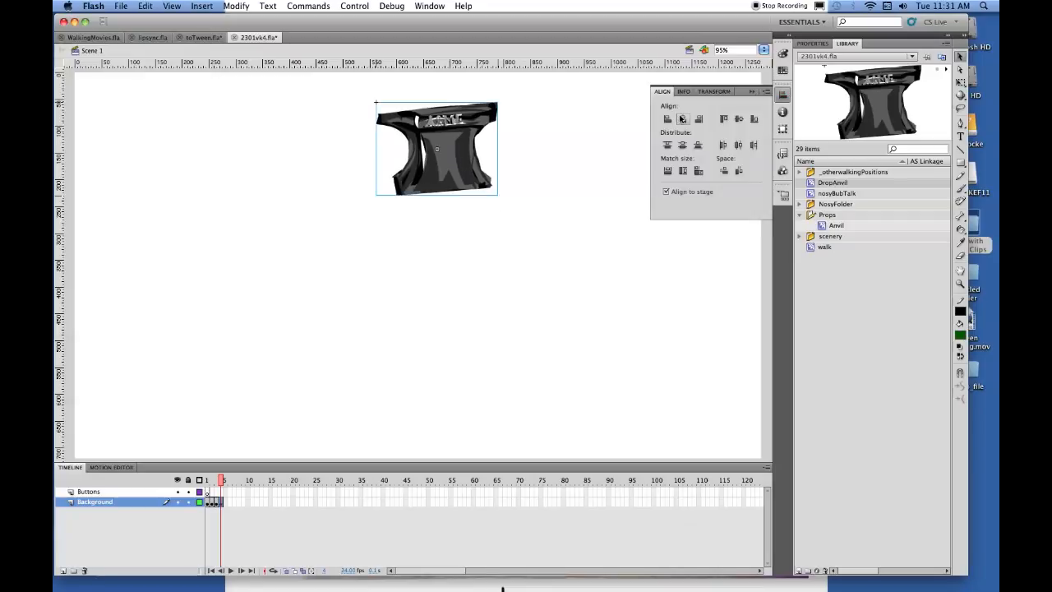
left_click(683, 119)
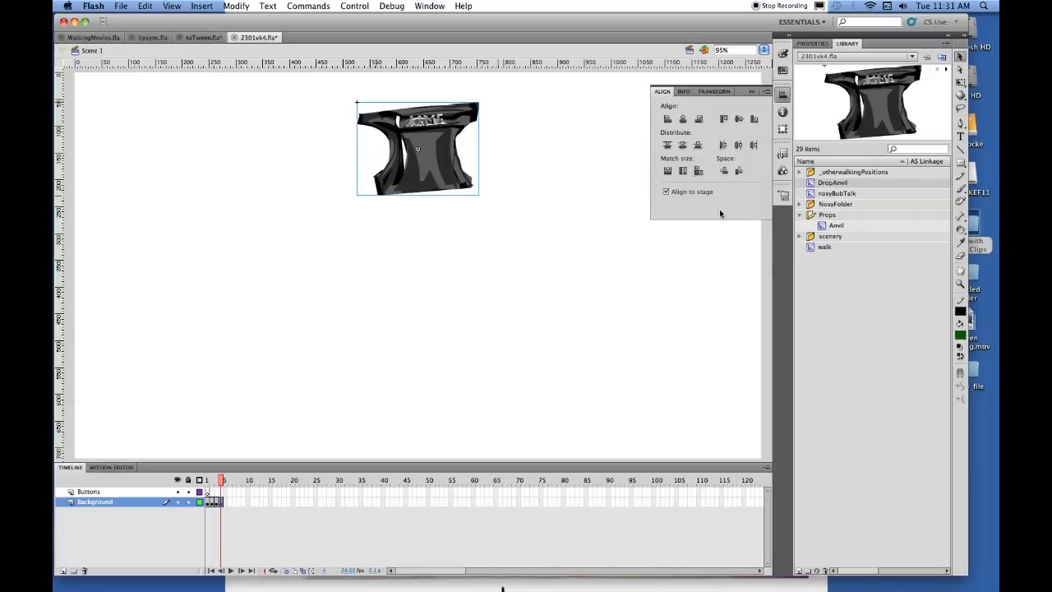
left_click(752, 276)
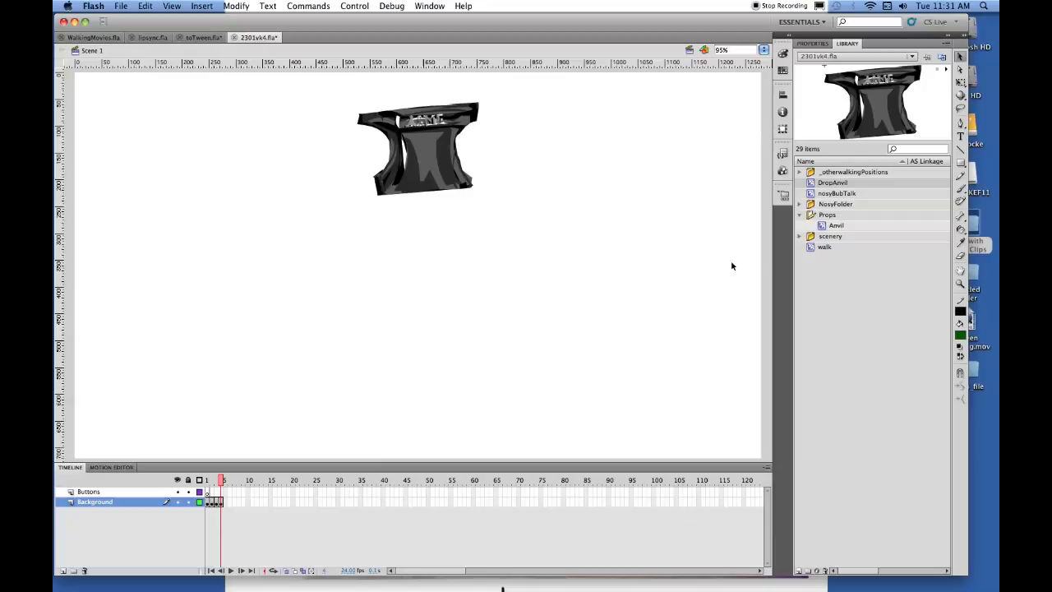
- Save the document, test the movie and close the preview
key("super+s")
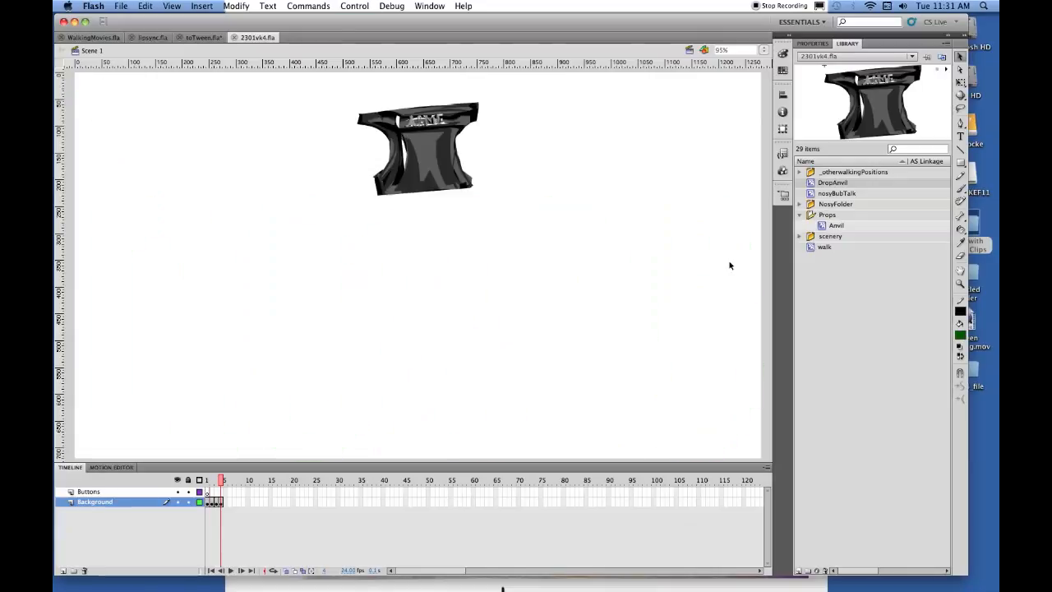
key("super+Return")
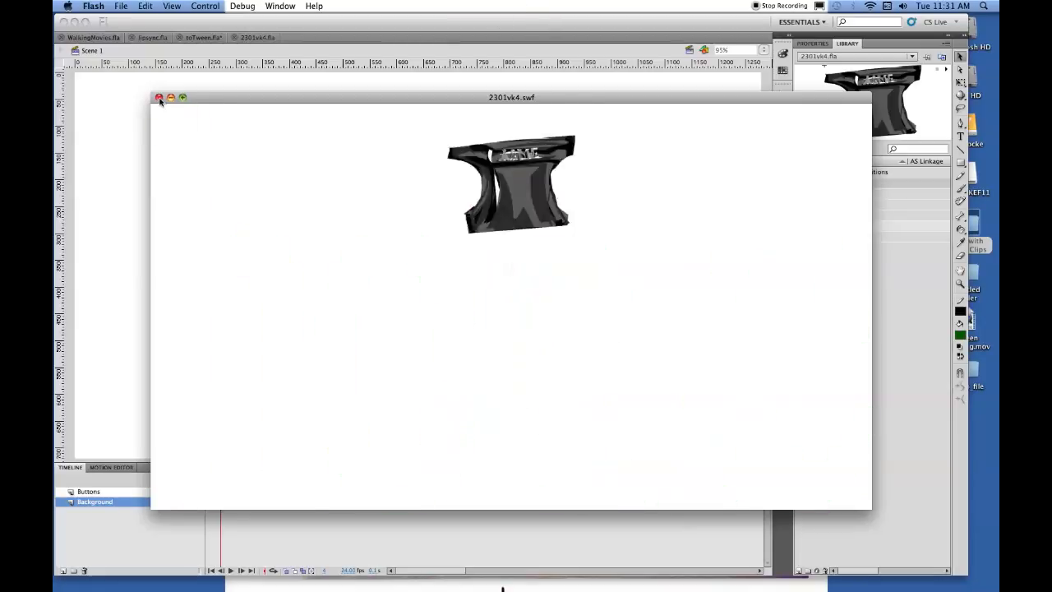
left_click(159, 97)
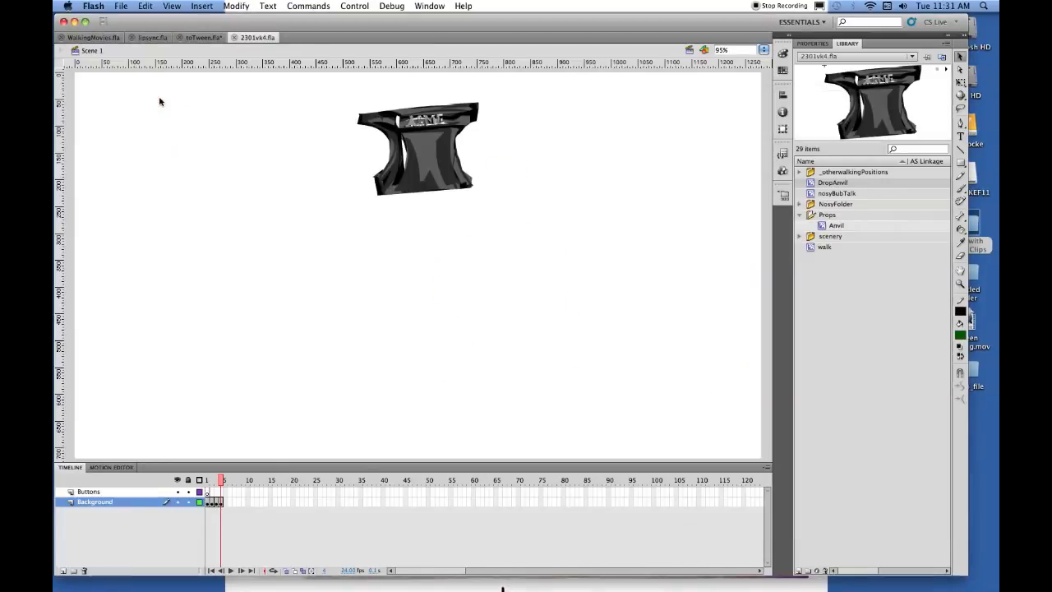